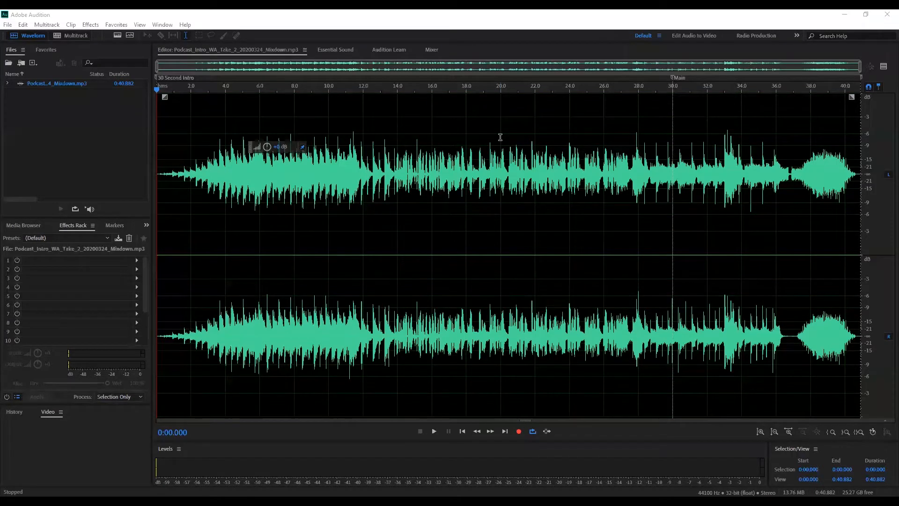
# - Play back the finished podcast intro mixdown
pyautogui.click(434, 431)
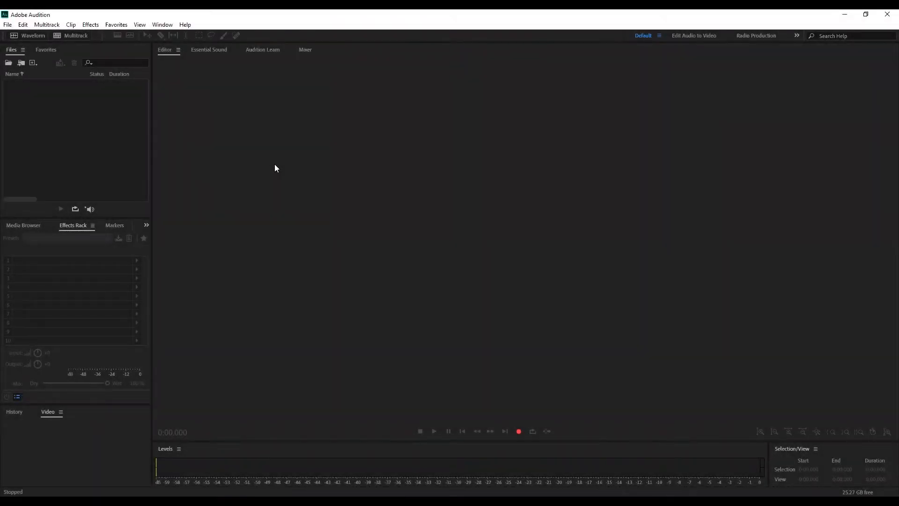
# - Create a new multitrack session named "Intro for video" using the Podcast template
pyautogui.click(42, 27)
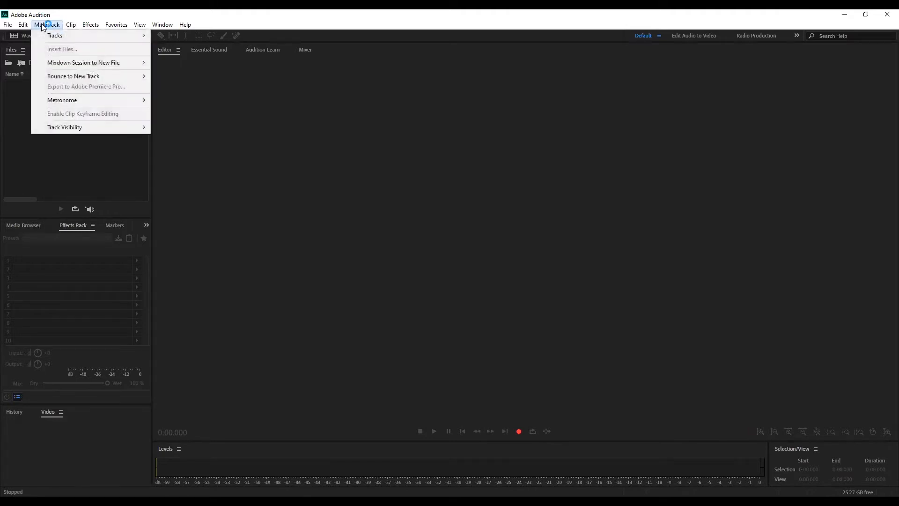
pyautogui.click(7, 110)
pyautogui.click(74, 36)
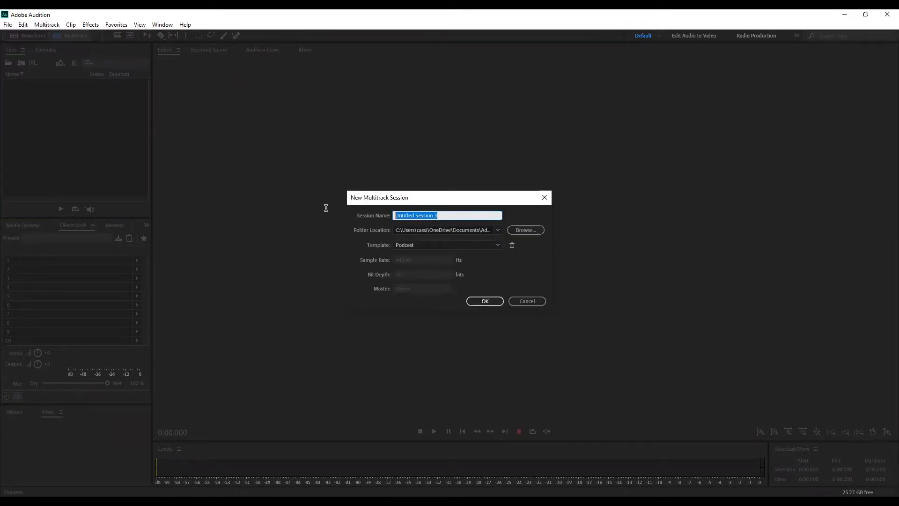
pyautogui.write('Intro for video')
pyautogui.click(460, 246)
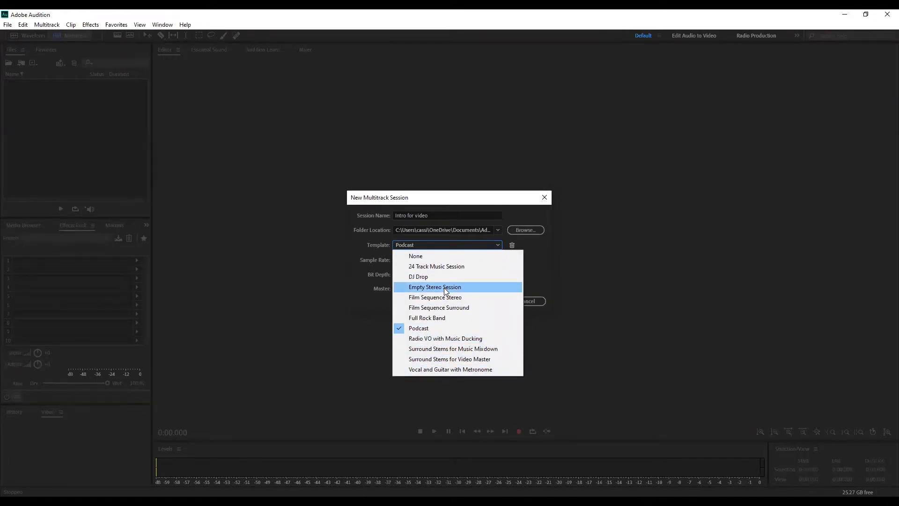
pyautogui.click(440, 328)
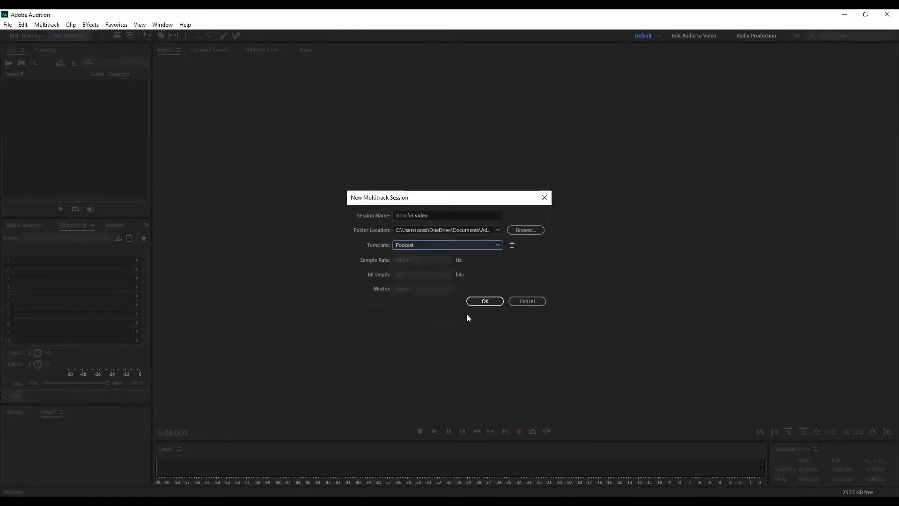
pyautogui.click(485, 302)
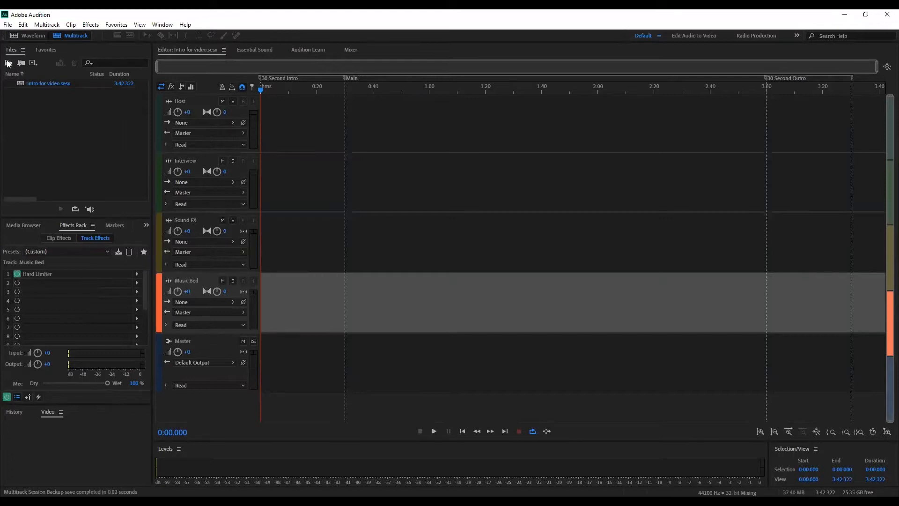
# - Import the first Intro_vocal_WA_20200323 recording from the Raw folder inside Podcast- Adobe Audition
pyautogui.click(7, 24)
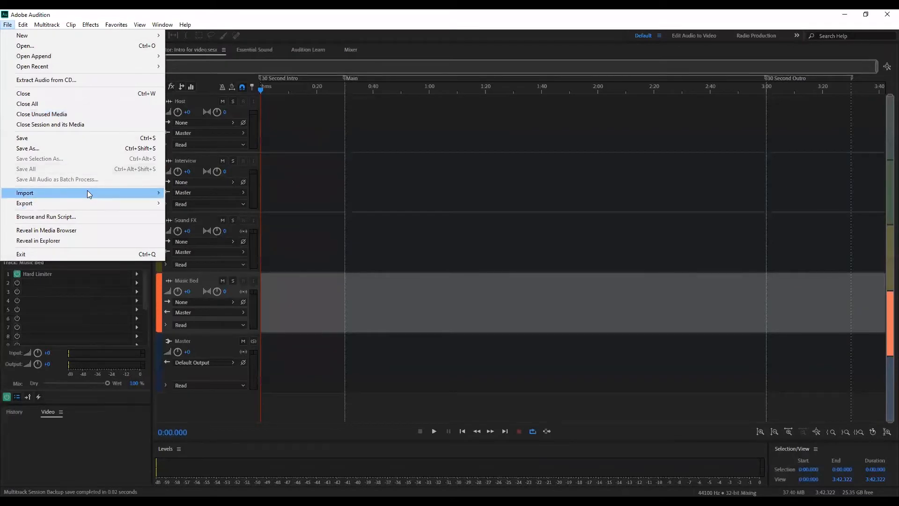
pyautogui.moveTo(88, 192)
pyautogui.click(185, 194)
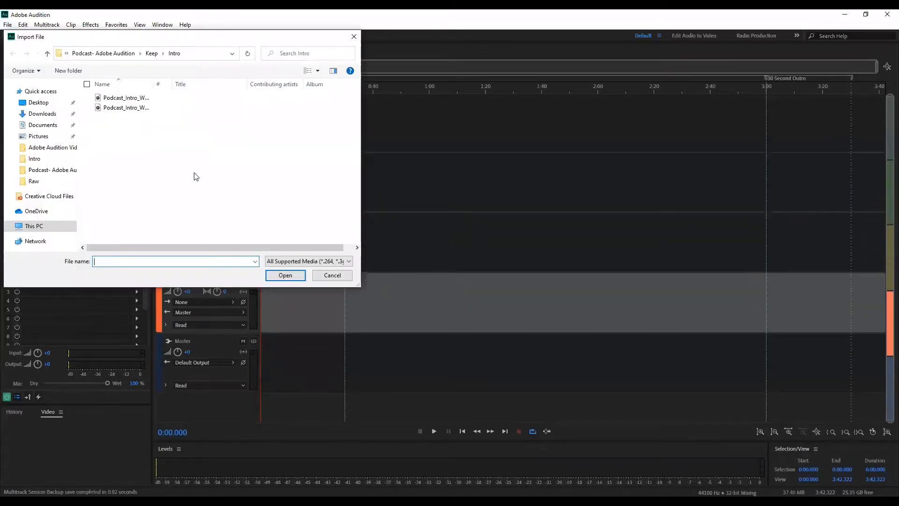
pyautogui.click(49, 171)
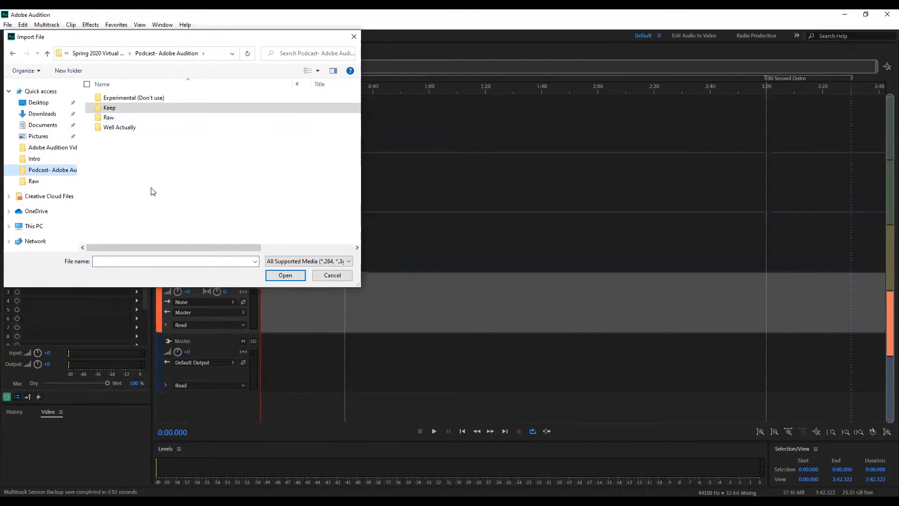
pyautogui.doubleClick(113, 111)
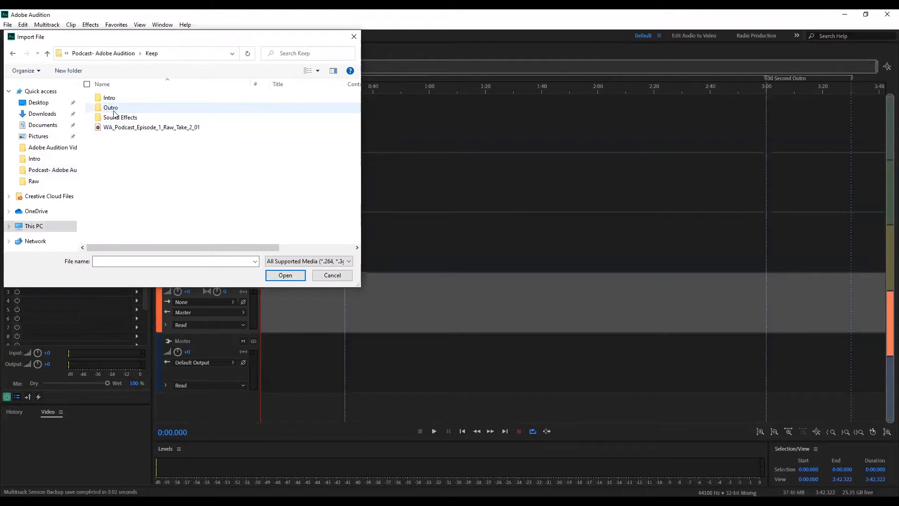
pyautogui.doubleClick(175, 101)
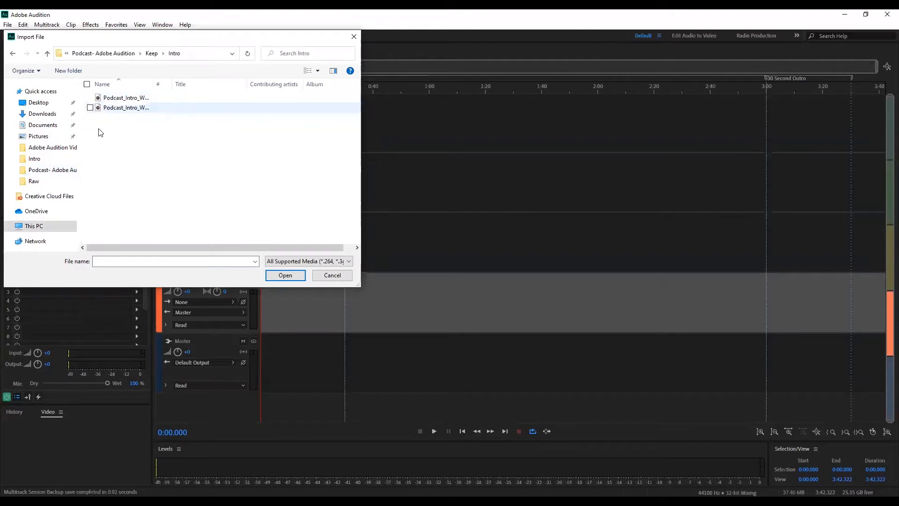
pyautogui.click(13, 54)
pyautogui.click(12, 54)
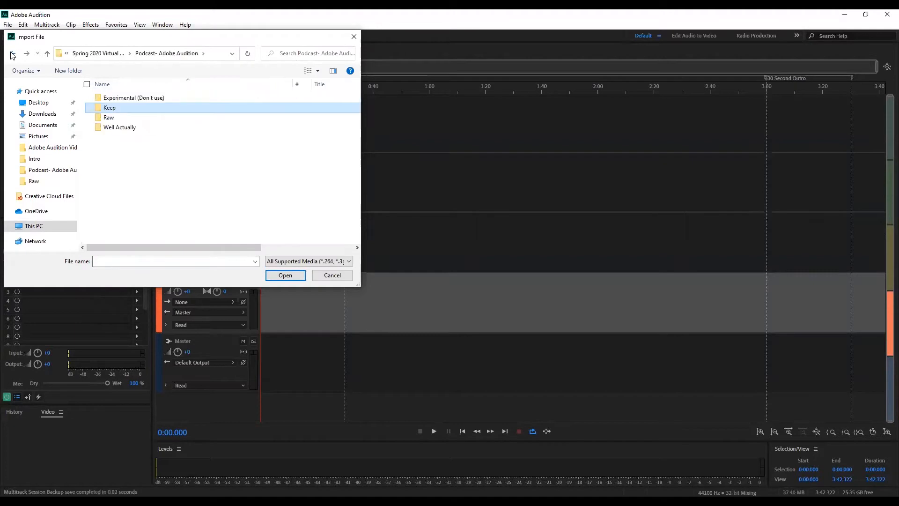
pyautogui.doubleClick(114, 118)
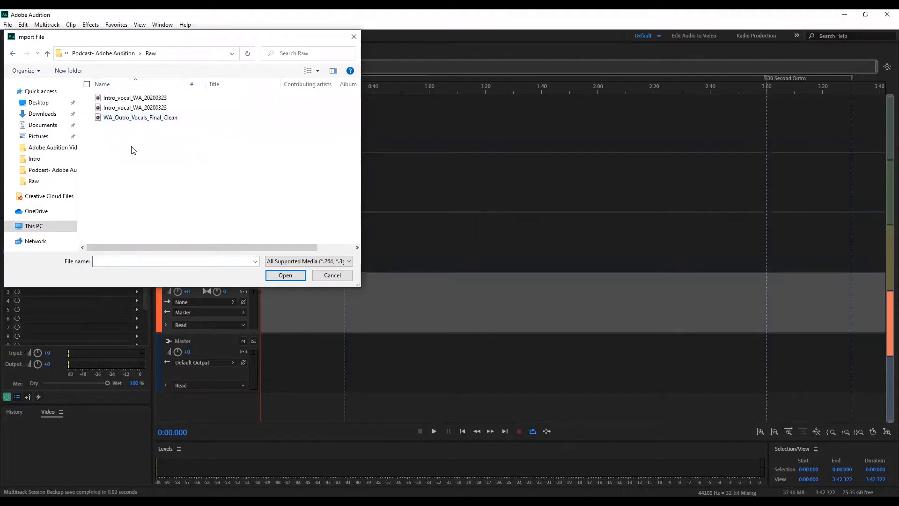
pyautogui.click(147, 99)
pyautogui.press('Return')
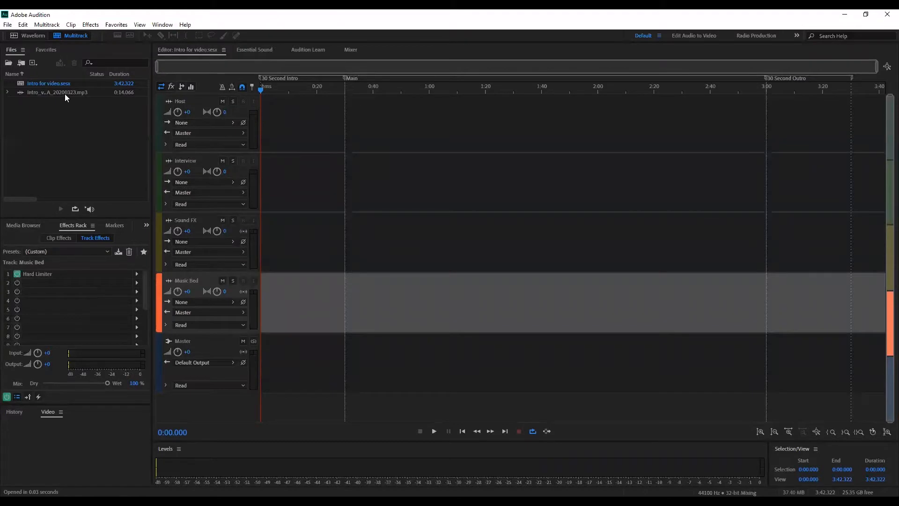
# - Import the Hotshot music file from the Sound Effects folder inside Keep
pyautogui.click(7, 24)
pyautogui.moveTo(52, 191)
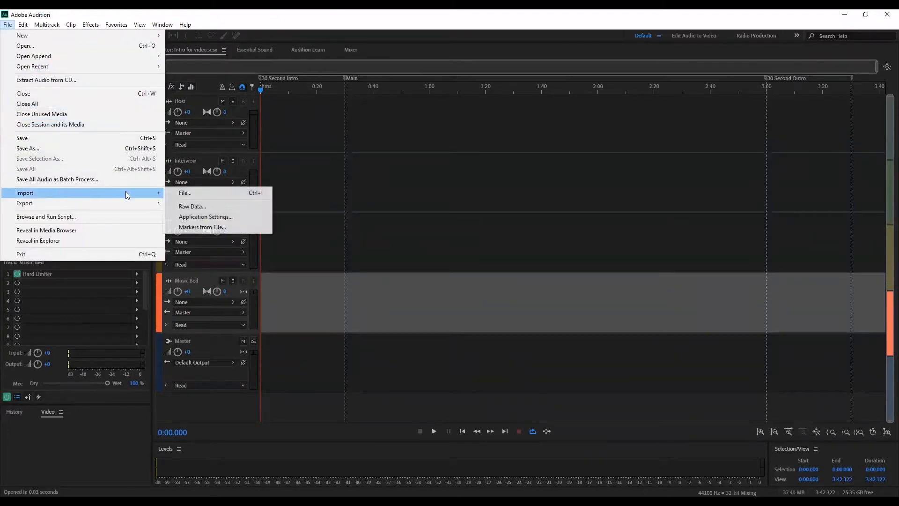
pyautogui.click(190, 192)
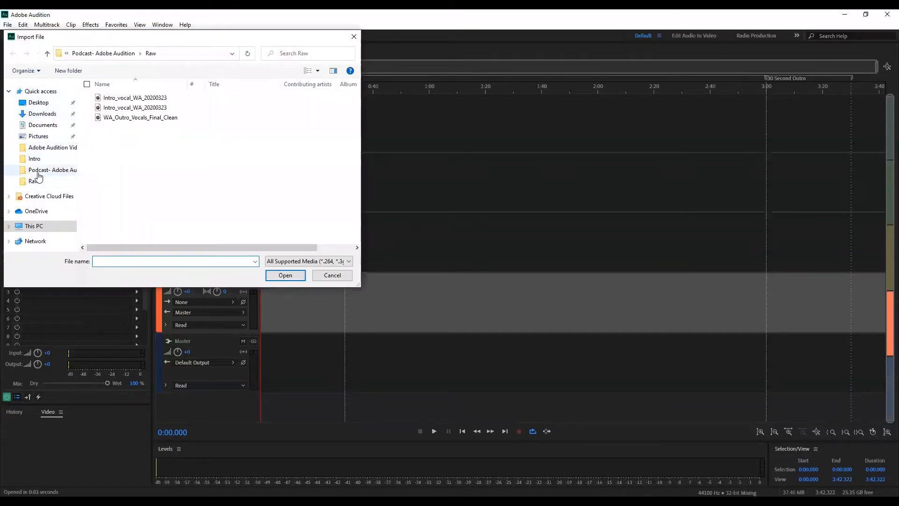
pyautogui.click(60, 170)
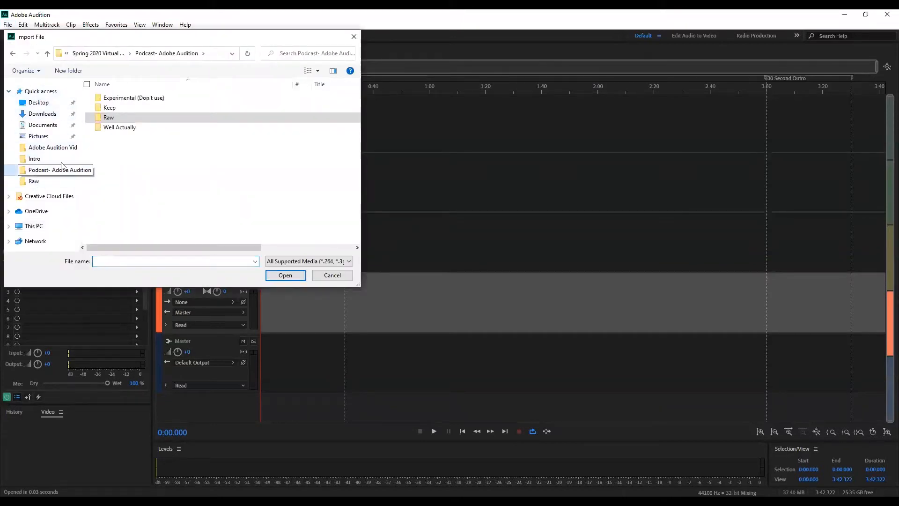
pyautogui.click(120, 111)
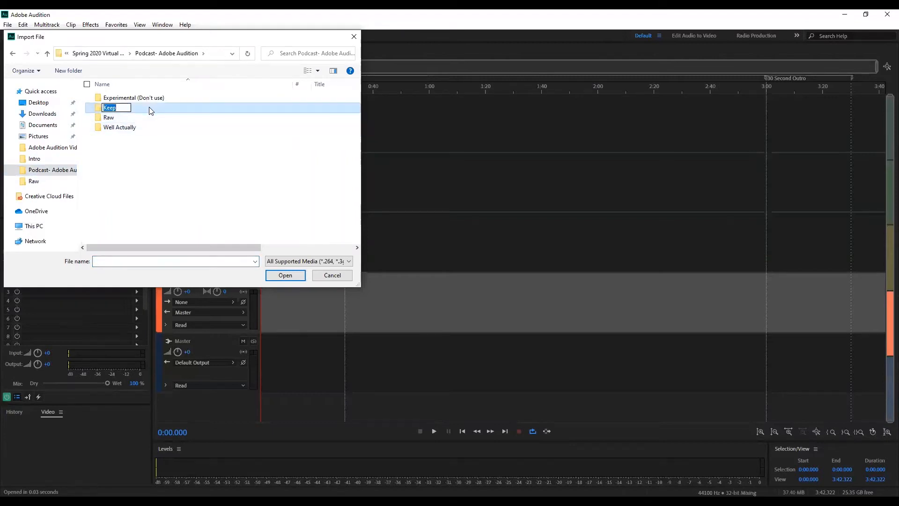
pyautogui.doubleClick(153, 106)
pyautogui.doubleClick(123, 117)
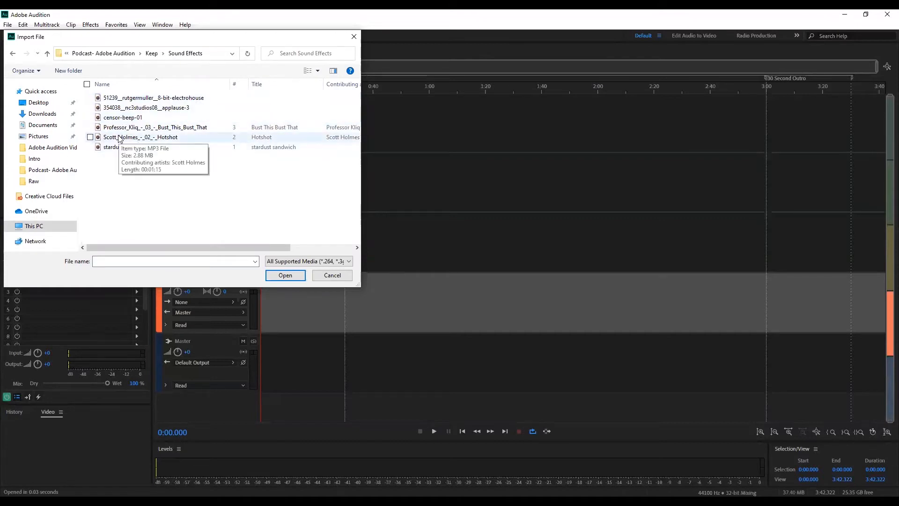
pyautogui.click(120, 139)
pyautogui.doubleClick(119, 139)
# - Import the applause-3 sound effect from the Sound Effects folder
pyautogui.click(7, 25)
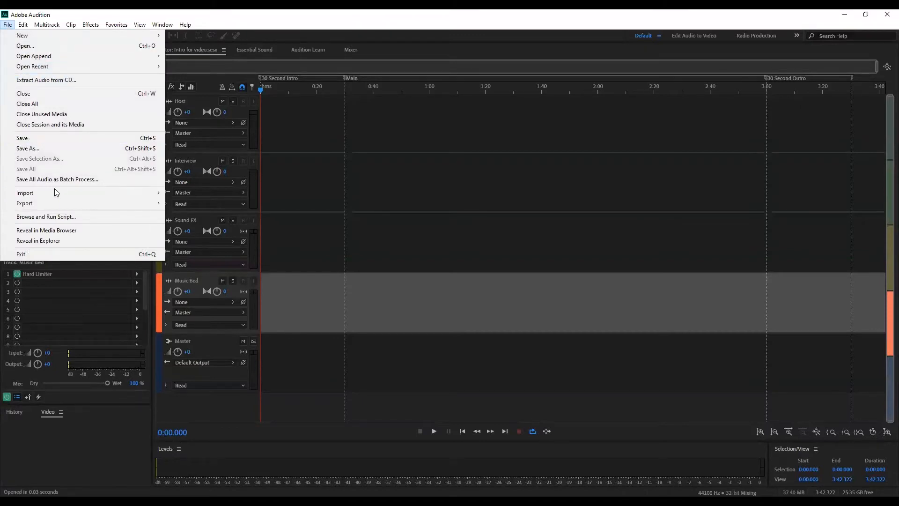
pyautogui.moveTo(93, 191)
pyautogui.click(202, 194)
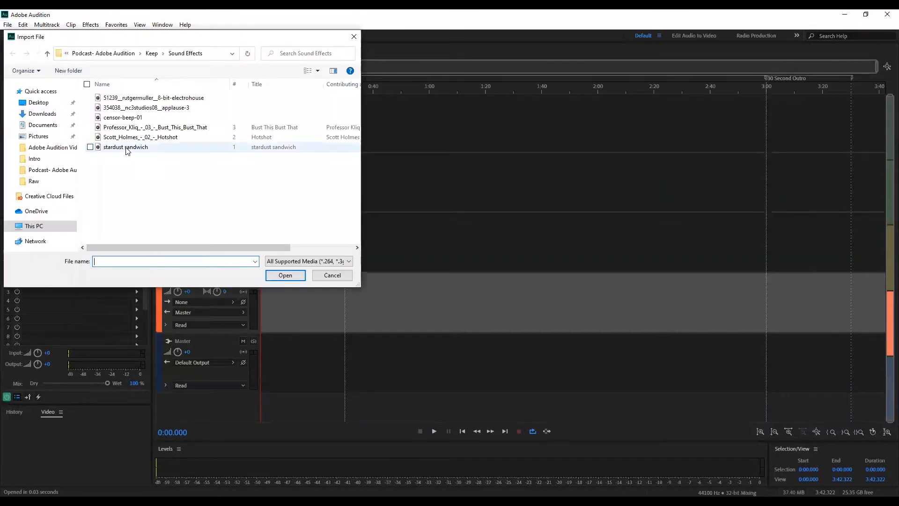
pyautogui.click(161, 108)
pyautogui.doubleClick(161, 109)
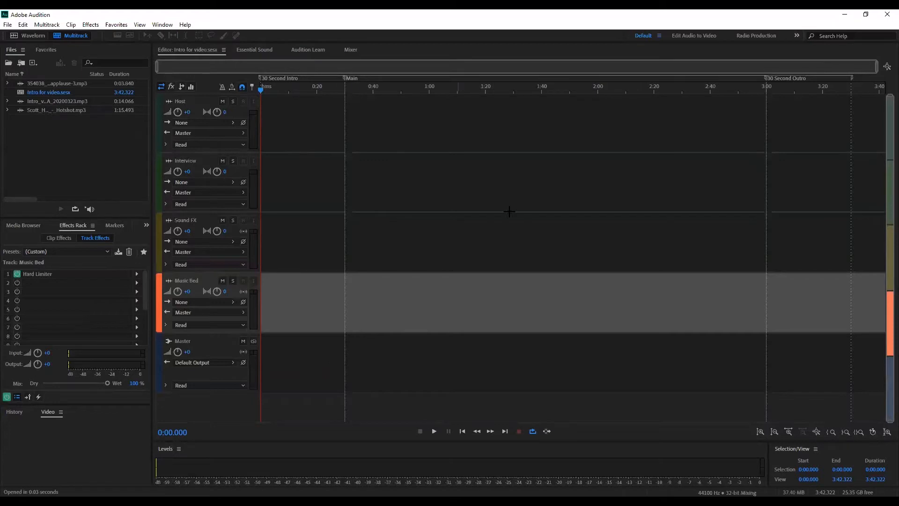
# - Place the vocal, Hotshot and applause files at the session start on the Host, Interview and Sound FX tracks respectively
pyautogui.click(35, 101)
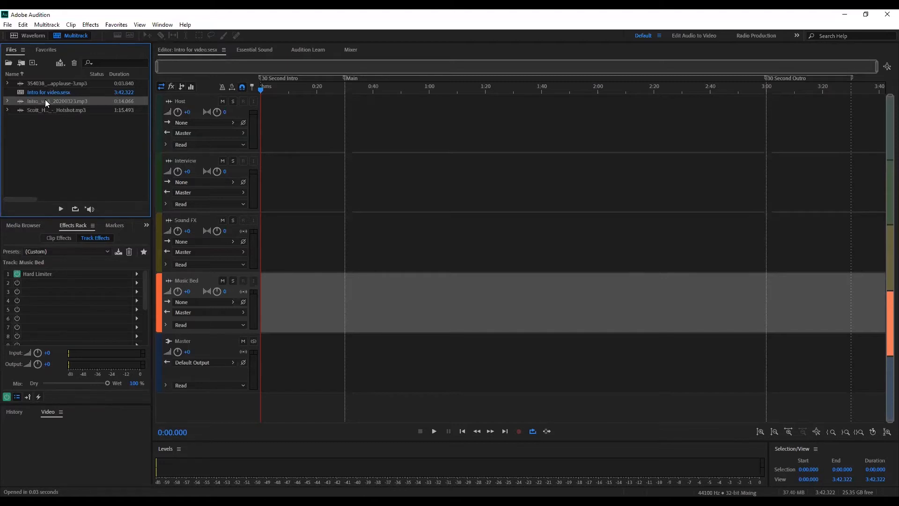
pyautogui.moveTo(45, 100); pyautogui.dragTo(262, 123)
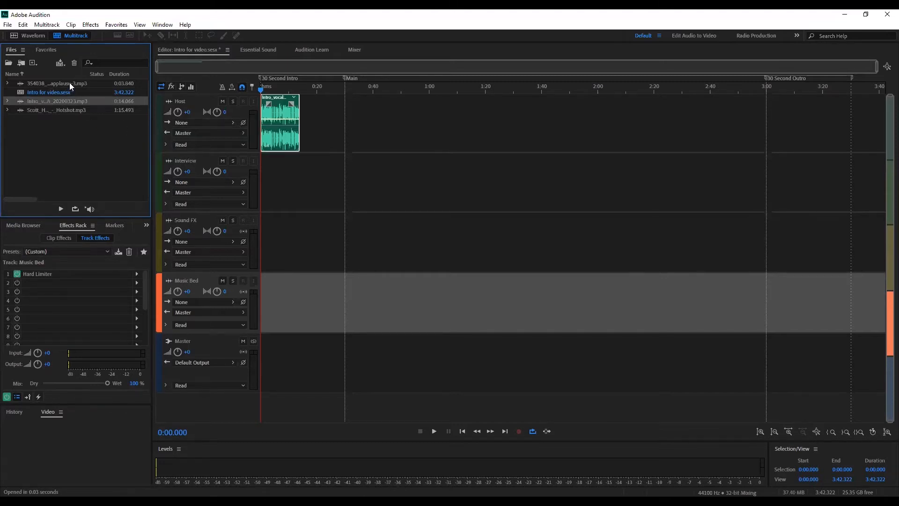
pyautogui.click(67, 110)
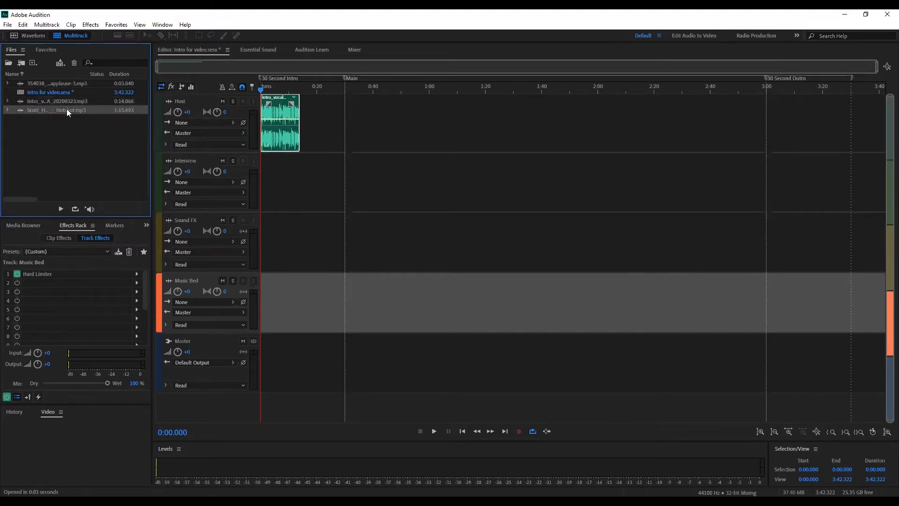
pyautogui.press('/')
pyautogui.click(86, 84)
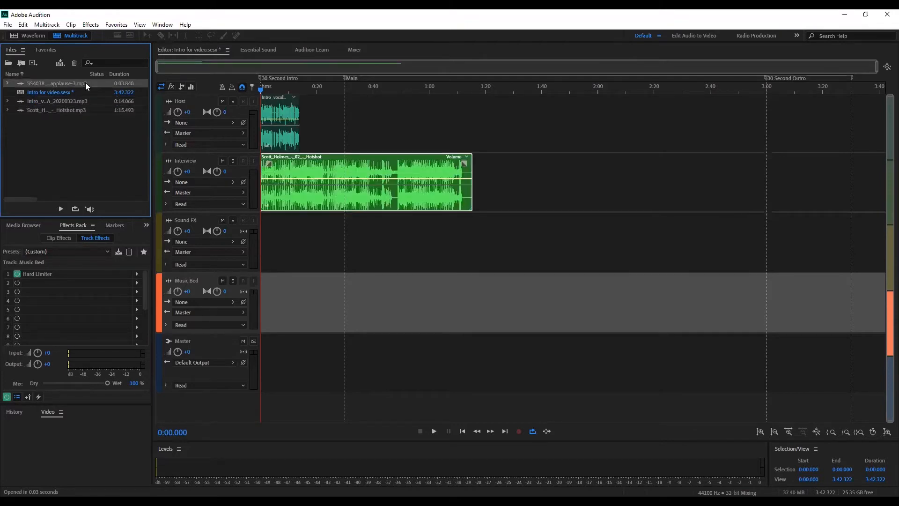
pyautogui.press('/')
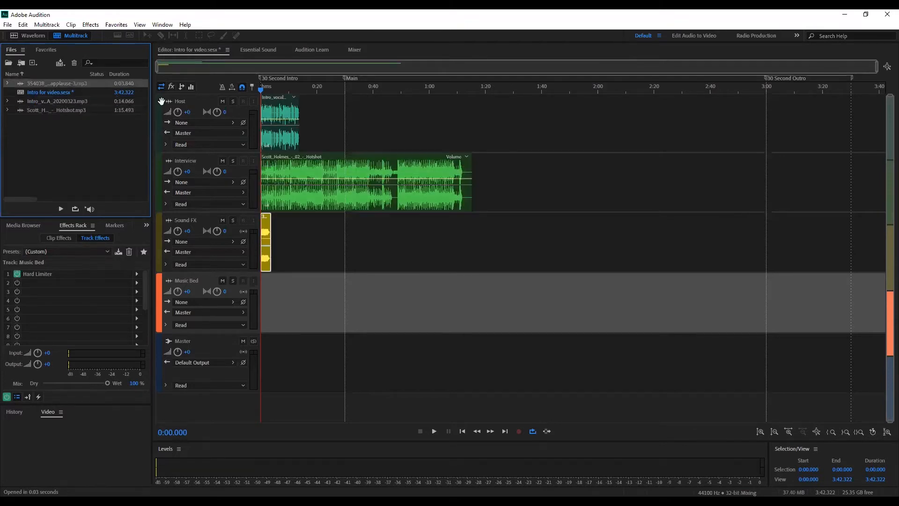
# - Rename the Host track to Vocal and the Interview track to Music, and keep the third track named Sound FX
pyautogui.doubleClick(186, 100)
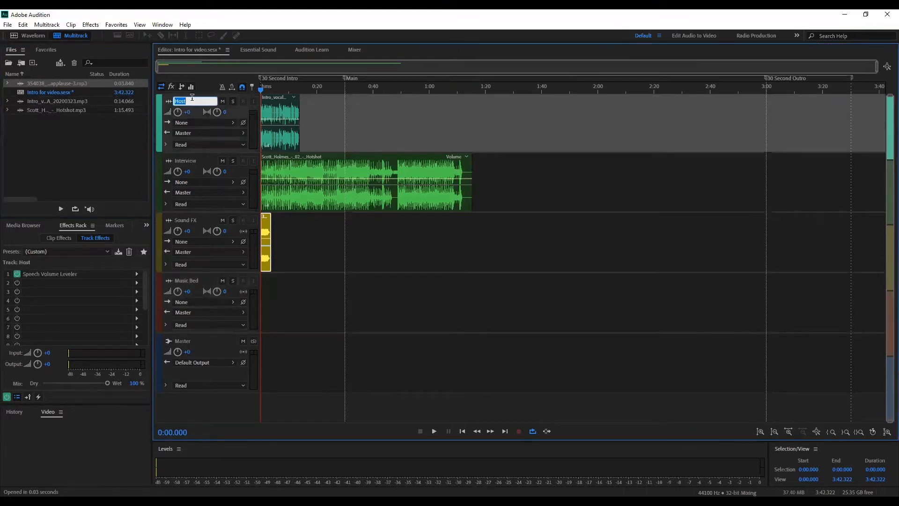
pyautogui.write('Vocal')
pyautogui.doubleClick(200, 160)
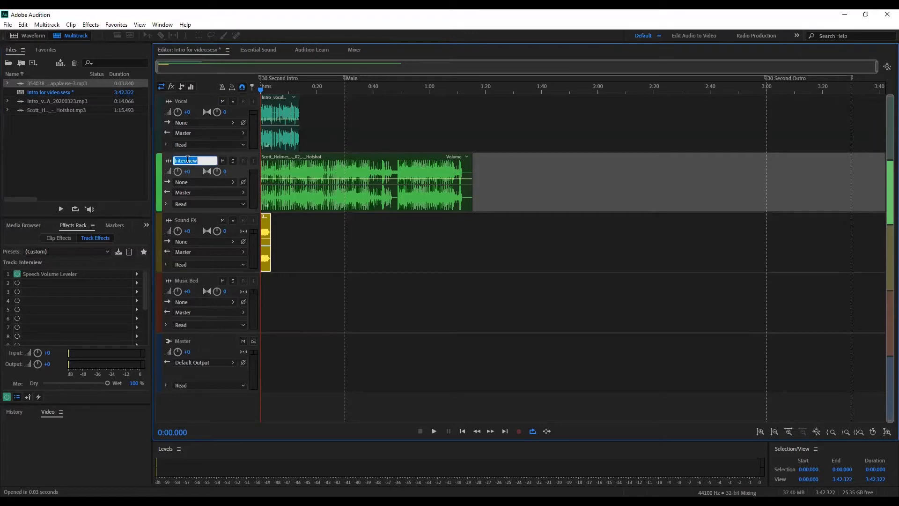
pyautogui.write('Music')
pyautogui.doubleClick(193, 220)
pyautogui.write('A')
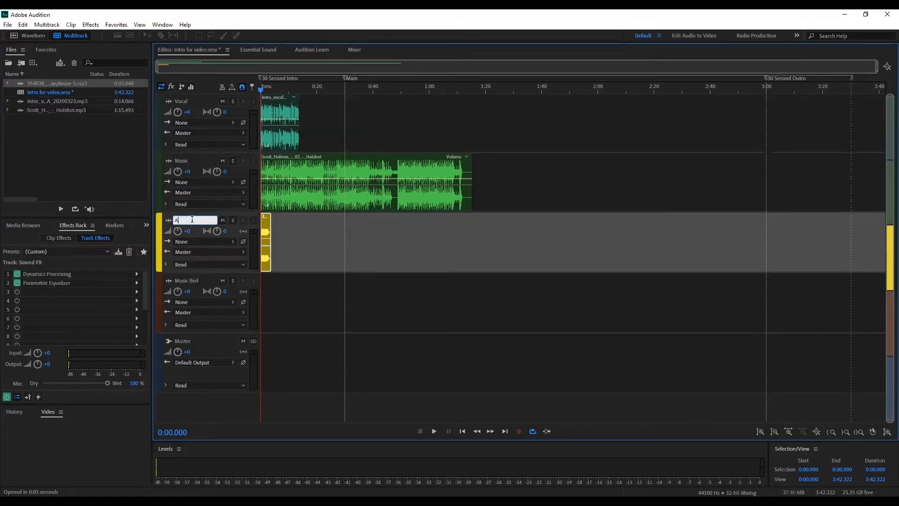
pyautogui.press('BackSpace')
pyautogui.write('Sound FX')
pyautogui.click(330, 325)
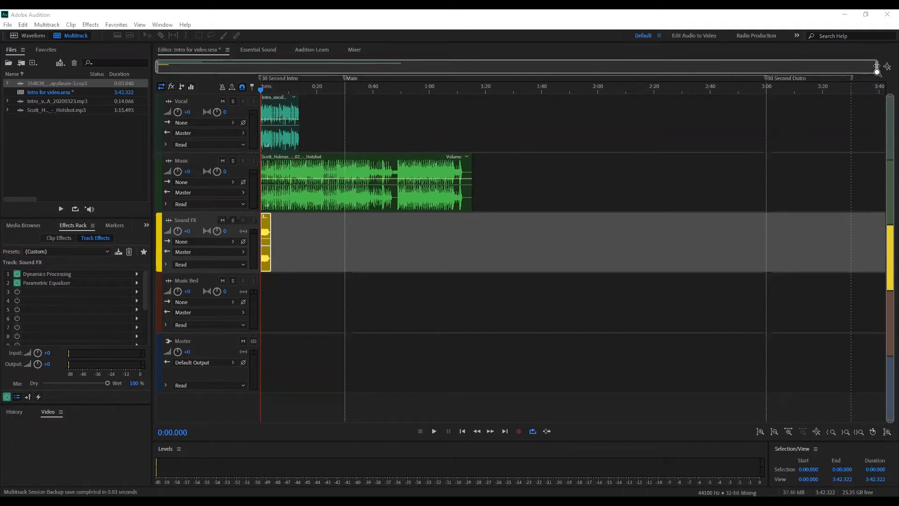
# - Move the applause clip to line up with the music clip's end and shift the vocal clip to start about 12 seconds in
pyautogui.moveTo(877, 67); pyautogui.dragTo(400, 92)
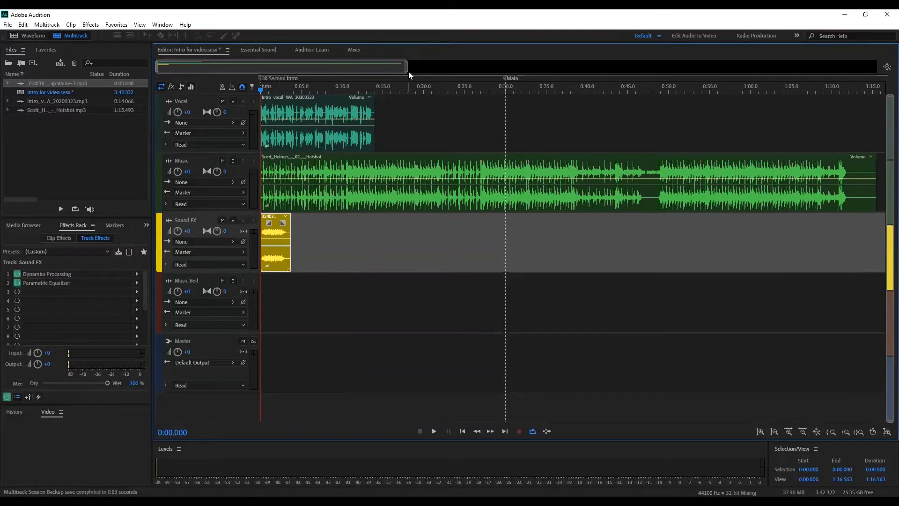
pyautogui.moveTo(408, 74)
pyautogui.mouseDown()
pyautogui.moveTo(163, 70)
pyautogui.moveTo(402, 69)
pyautogui.mouseUp()
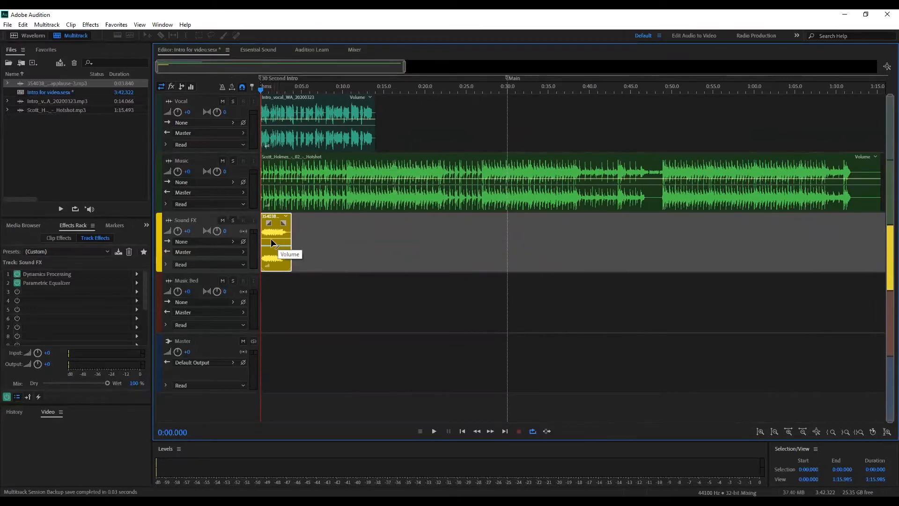
pyautogui.moveTo(281, 220); pyautogui.dragTo(871, 228)
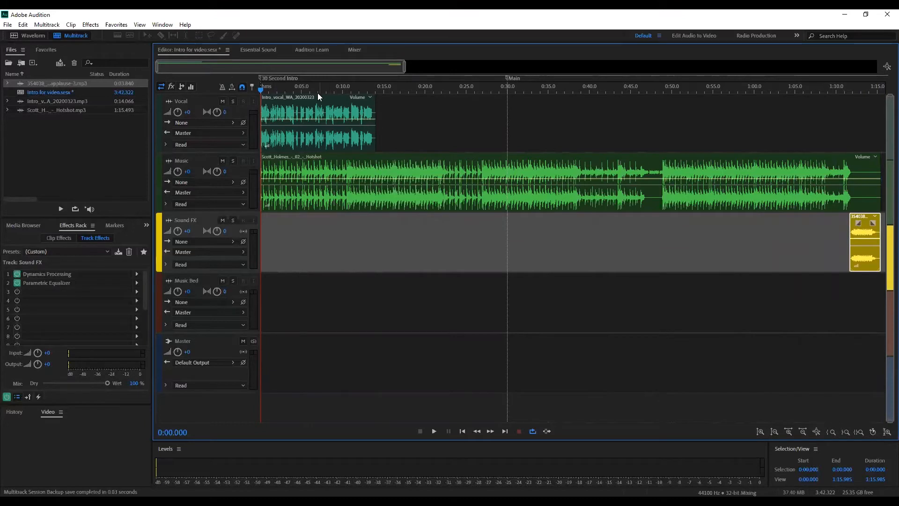
pyautogui.moveTo(294, 104); pyautogui.dragTo(389, 102)
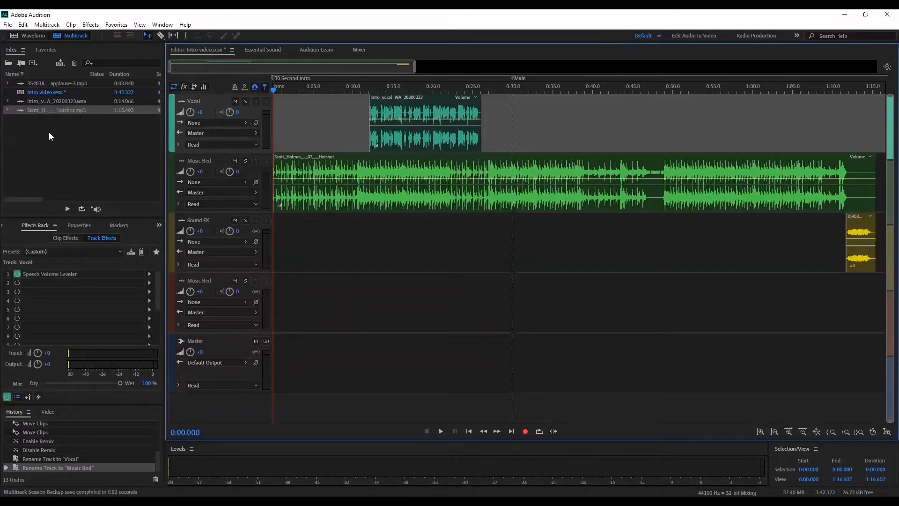
# - Open the vocal clip from the multitrack session in the waveform editor
pyautogui.doubleClick(392, 129)
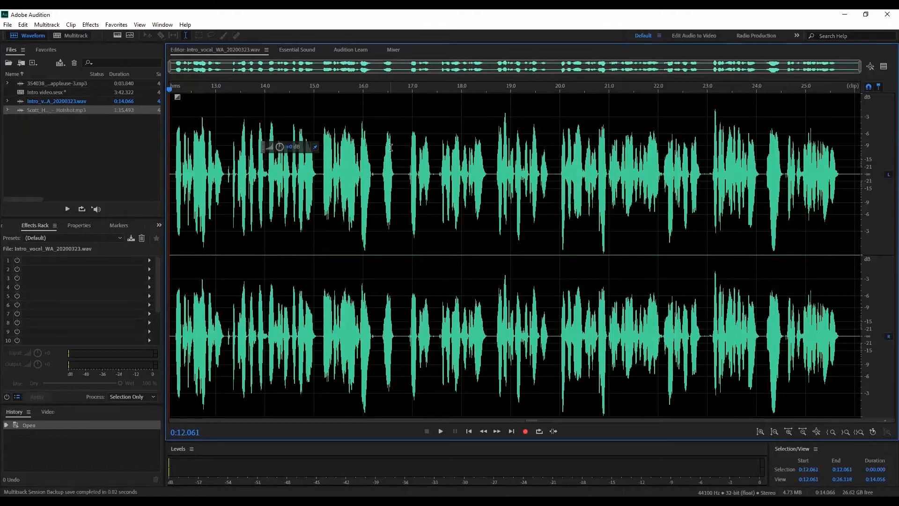
pyautogui.click(75, 37)
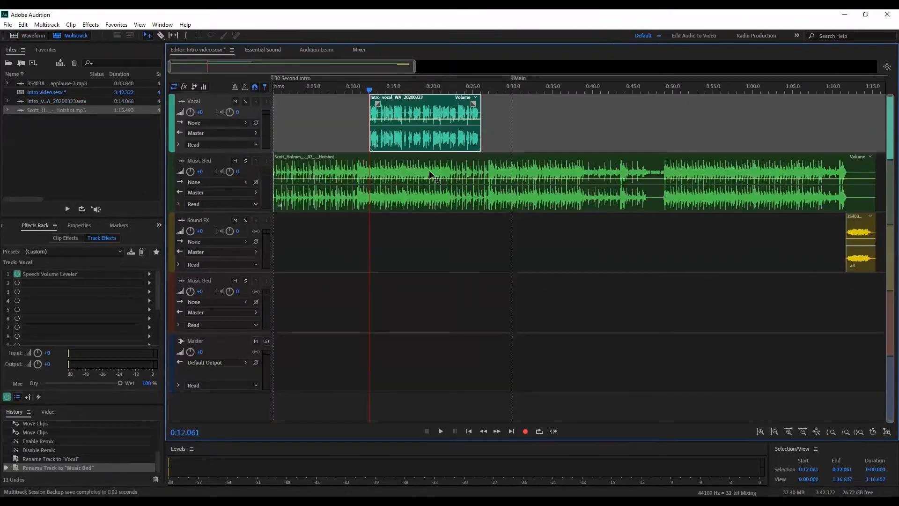
pyautogui.doubleClick(436, 131)
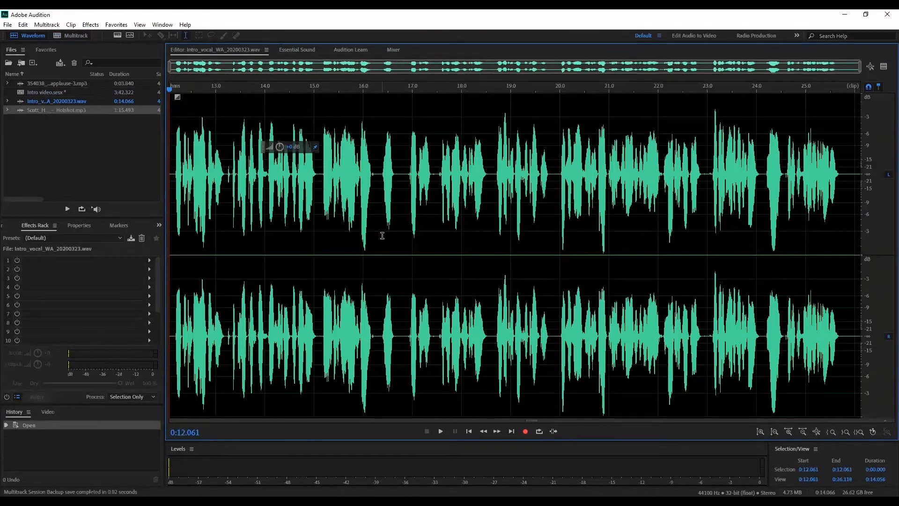
pyautogui.click(91, 24)
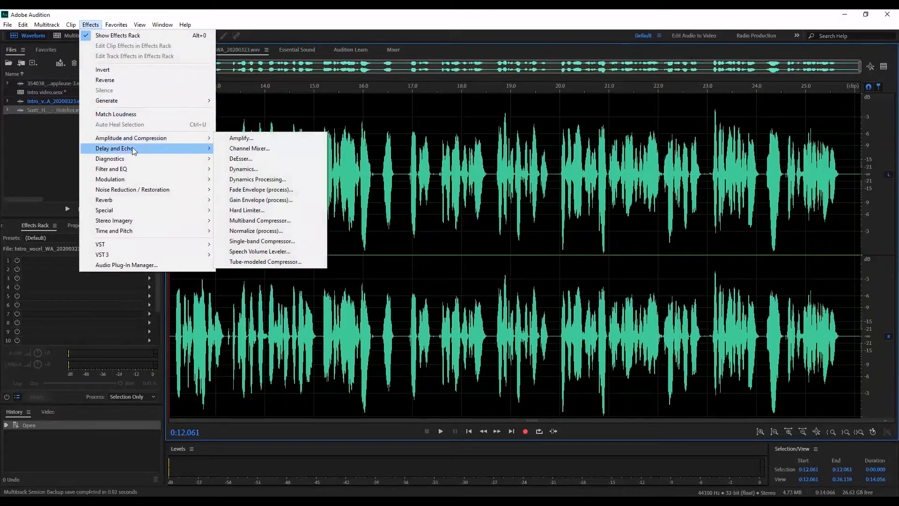
pyautogui.moveTo(145, 161)
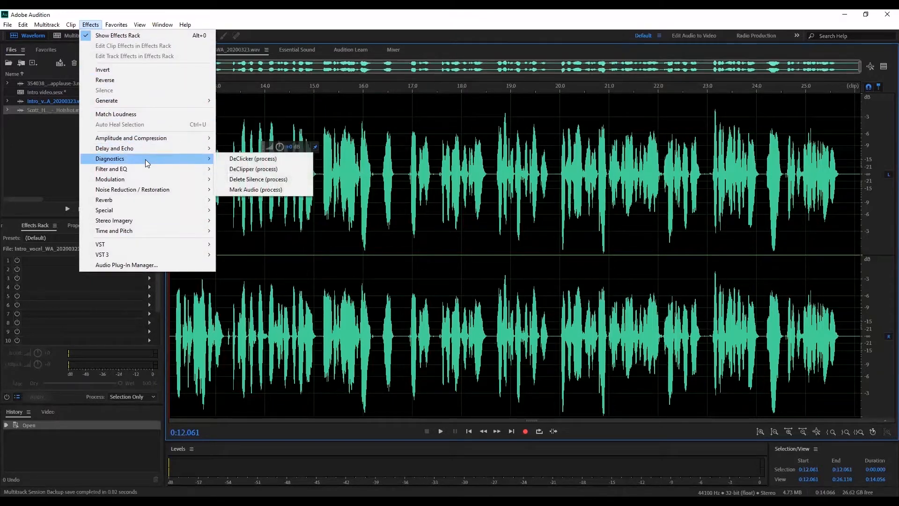
pyautogui.moveTo(115, 25)
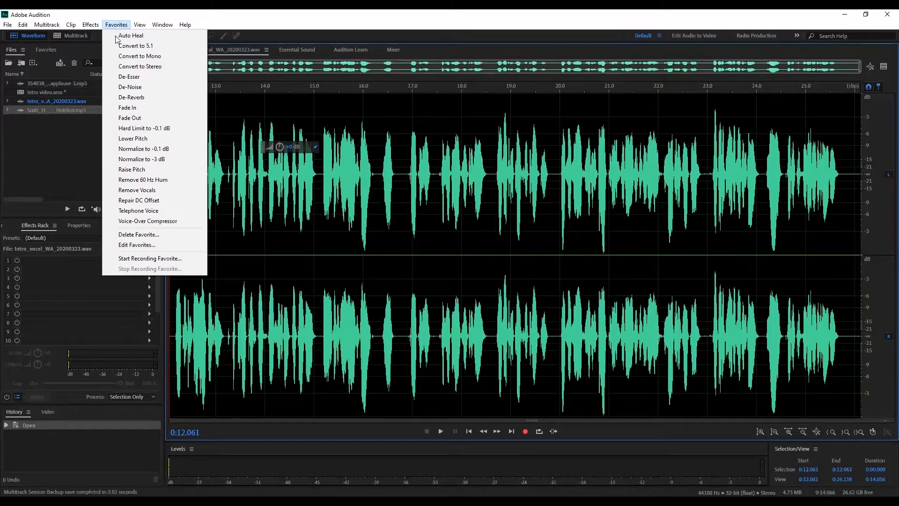
pyautogui.click(236, 318)
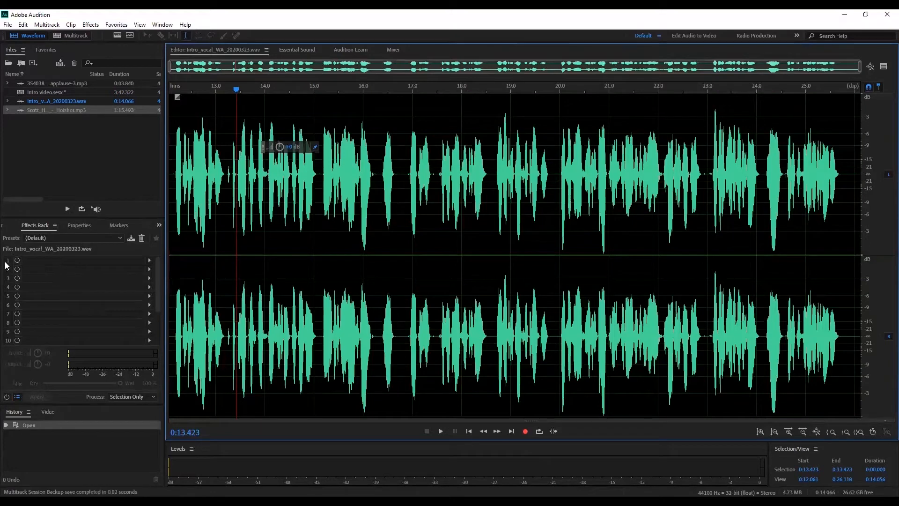
pyautogui.click(46, 239)
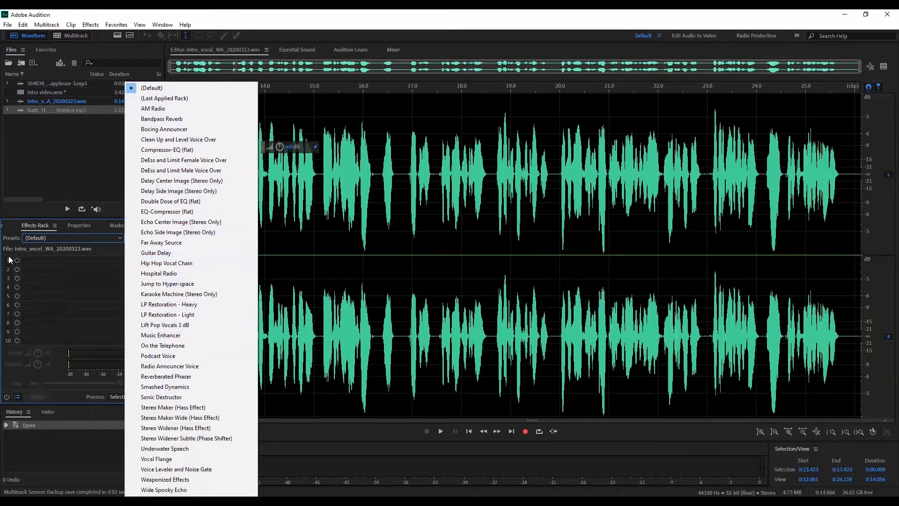
pyautogui.click(30, 262)
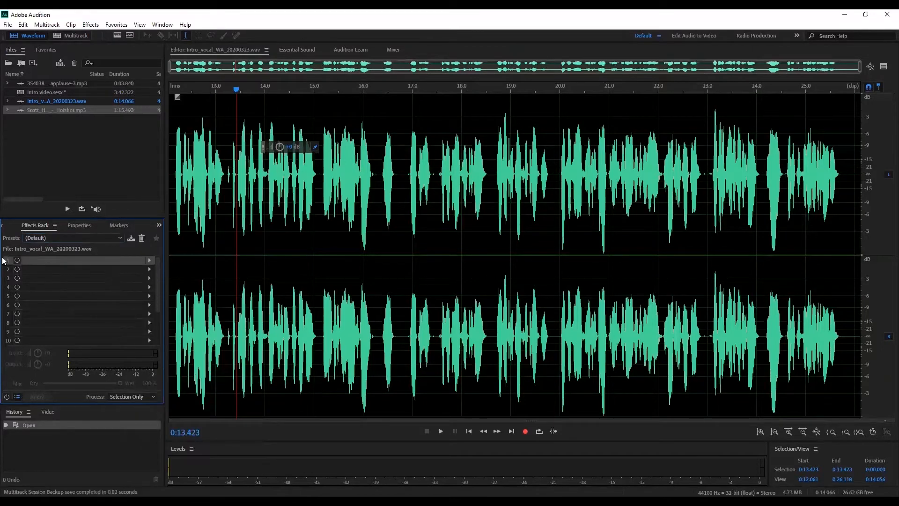
# - Enable the first effects rack slot of the vocal file and add the Dynamics effect to it
pyautogui.click(18, 260)
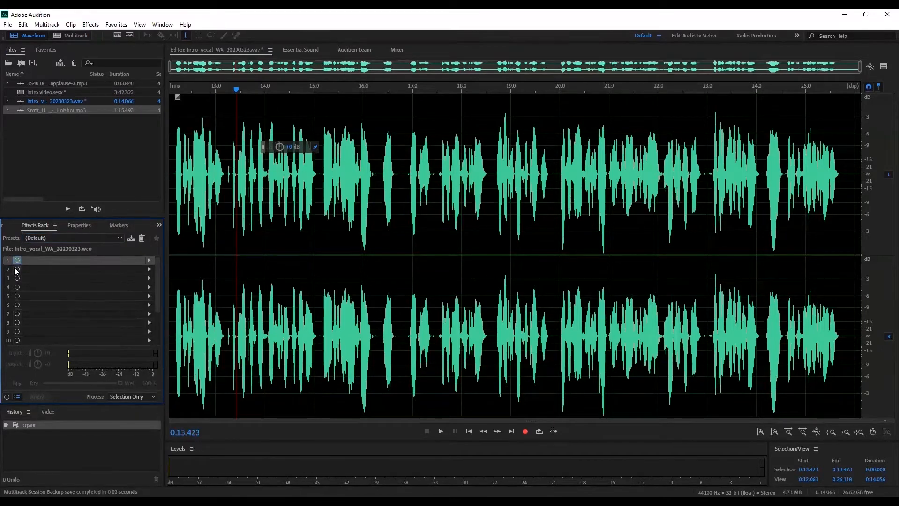
pyautogui.click(150, 261)
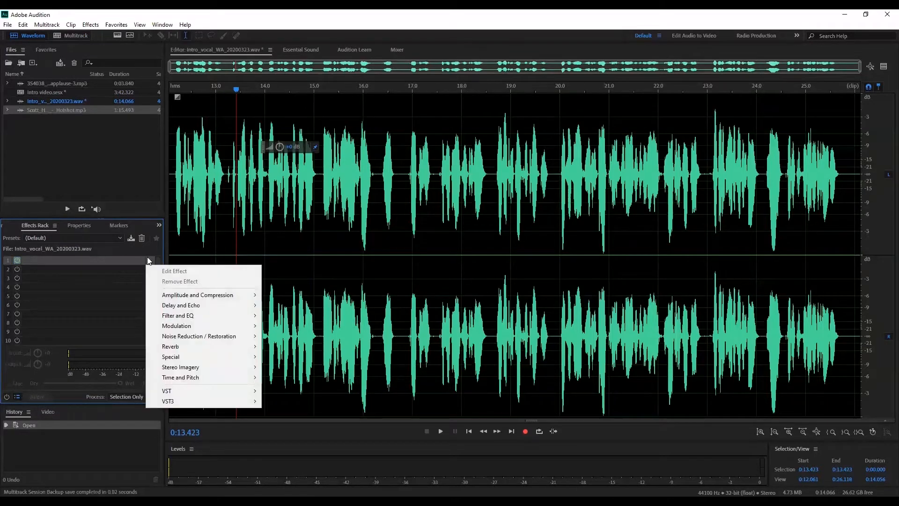
pyautogui.moveTo(234, 295)
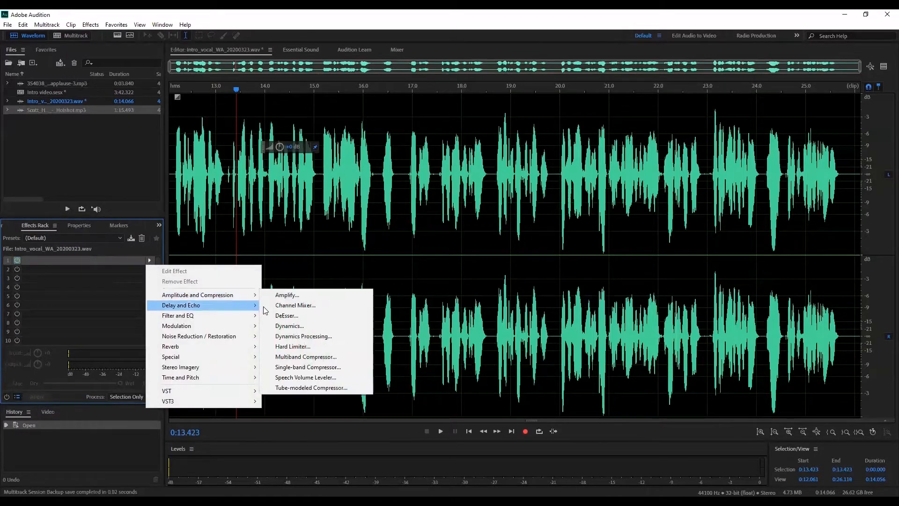
pyautogui.click(277, 327)
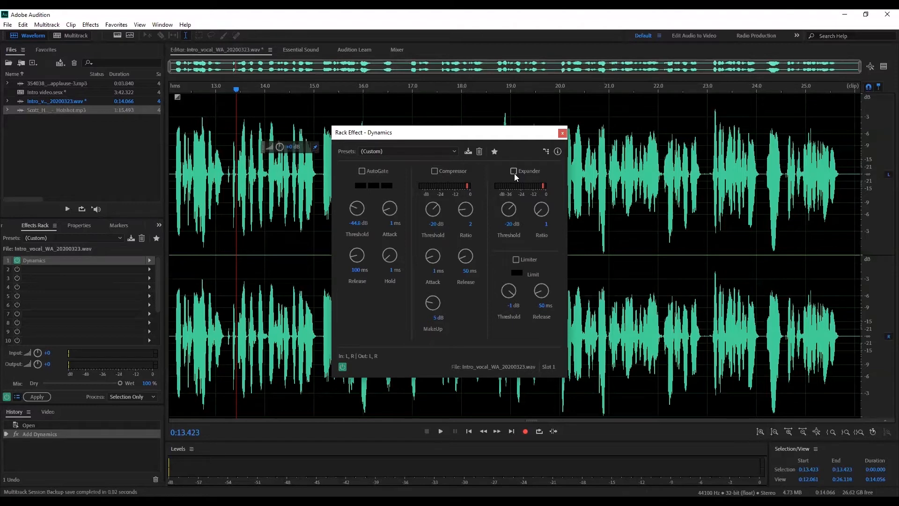
# - Try out the compressor, its makeup gain and the expander of the Dynamics effect, and close its settings
pyautogui.click(435, 171)
pyautogui.moveTo(428, 304)
pyautogui.mouseDown()
pyautogui.moveTo(500, 313)
pyautogui.moveTo(433, 305)
pyautogui.mouseUp()
pyautogui.click(435, 171)
pyautogui.click(514, 172)
pyautogui.click(441, 172)
pyautogui.click(435, 172)
pyautogui.click(562, 133)
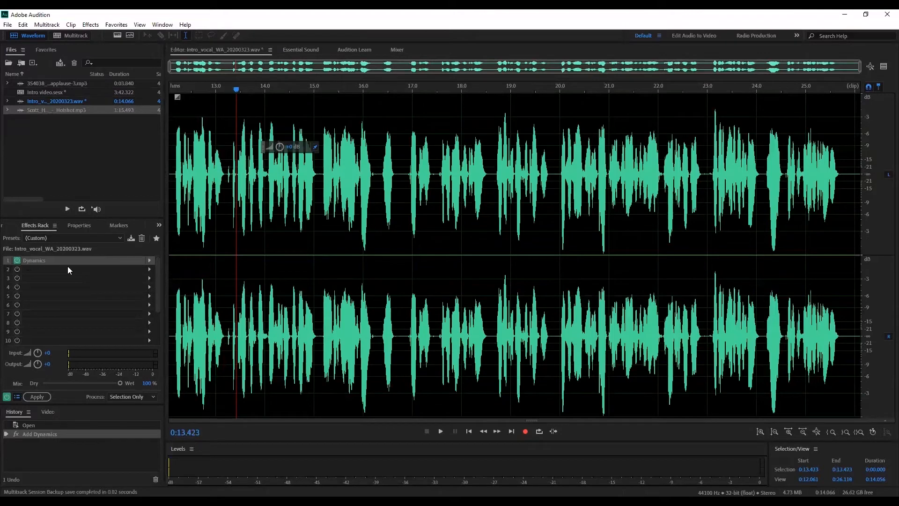
# - Apply the Dynamics rack effect to the vocal file, checking the clip in the multitrack session and returning to its waveform
pyautogui.click(34, 398)
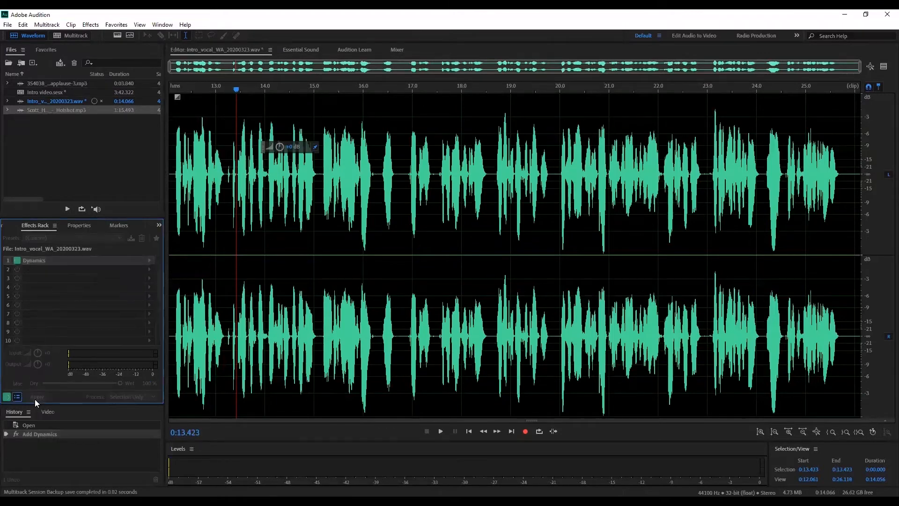
pyautogui.click(70, 36)
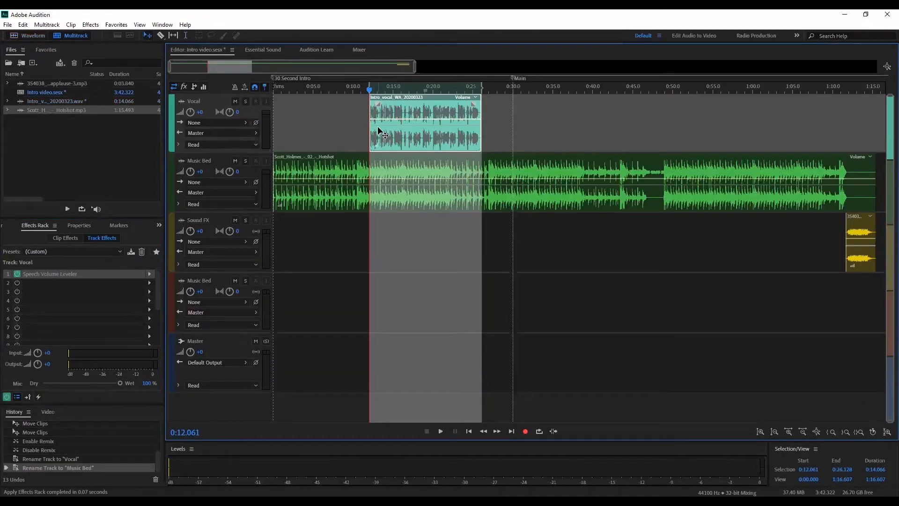
pyautogui.click(26, 37)
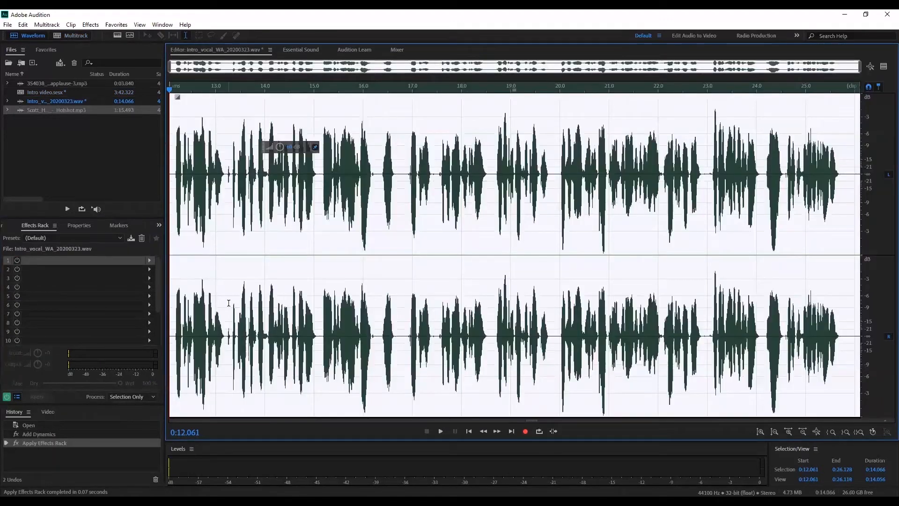
pyautogui.click(283, 207)
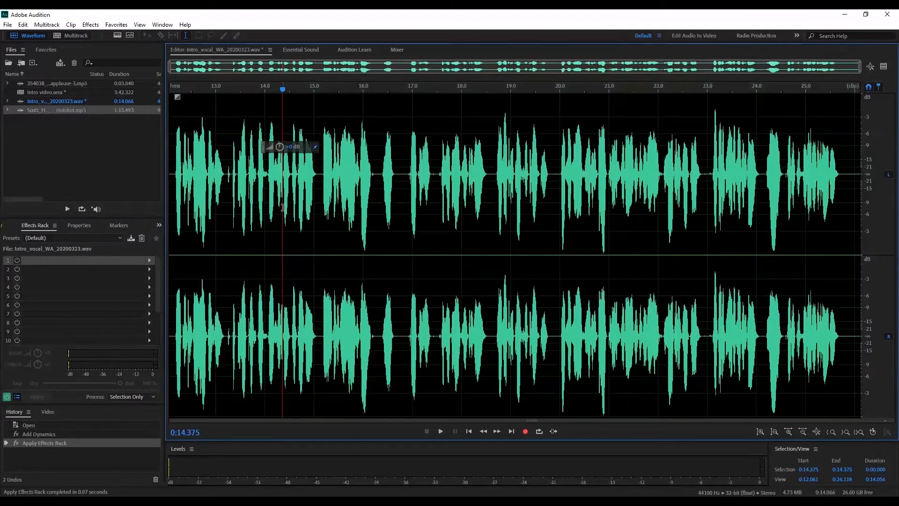
# - Undo the applied and added Dynamics effect, reverting the vocal file to its Open history state
pyautogui.hotkey('ctrl', 'z')
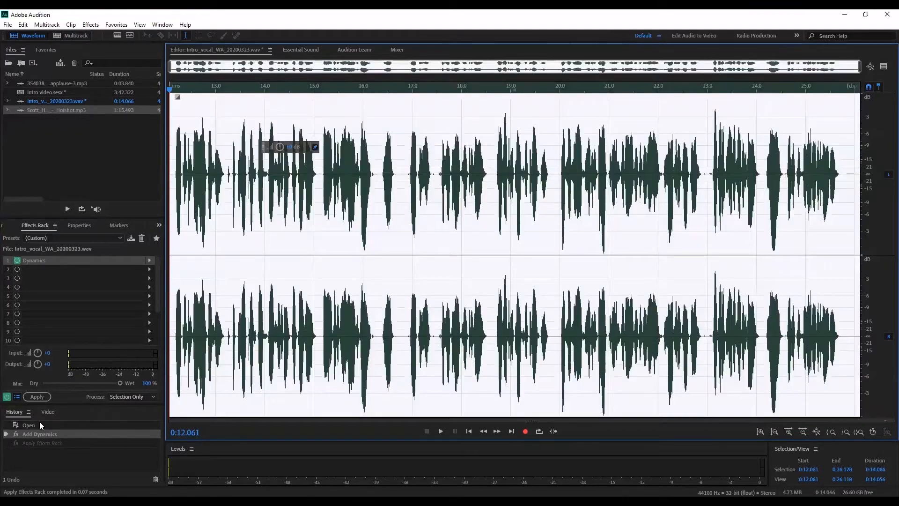
pyautogui.click(29, 444)
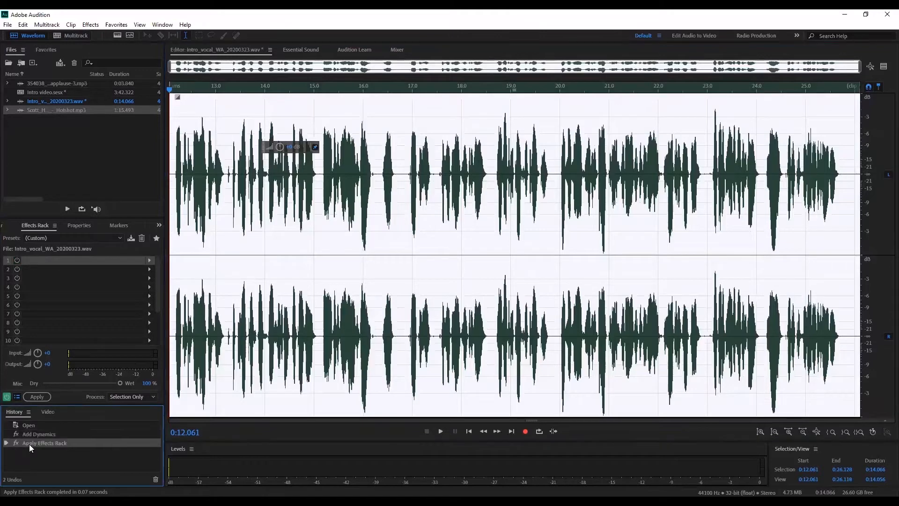
pyautogui.click(33, 433)
pyautogui.click(28, 427)
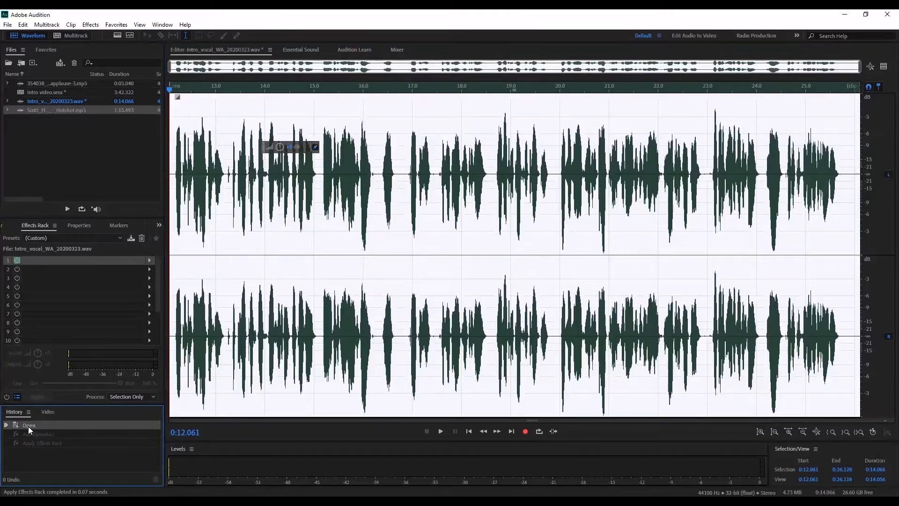
pyautogui.click(315, 241)
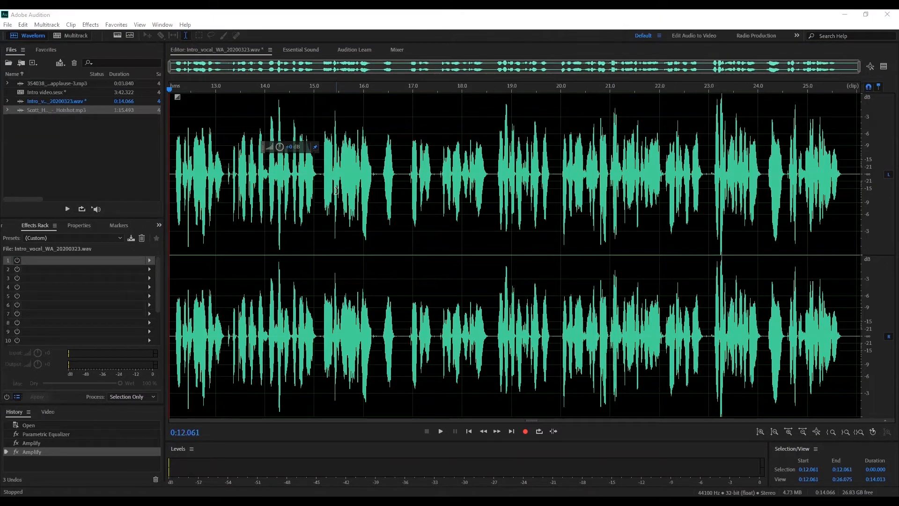
pyautogui.click(90, 24)
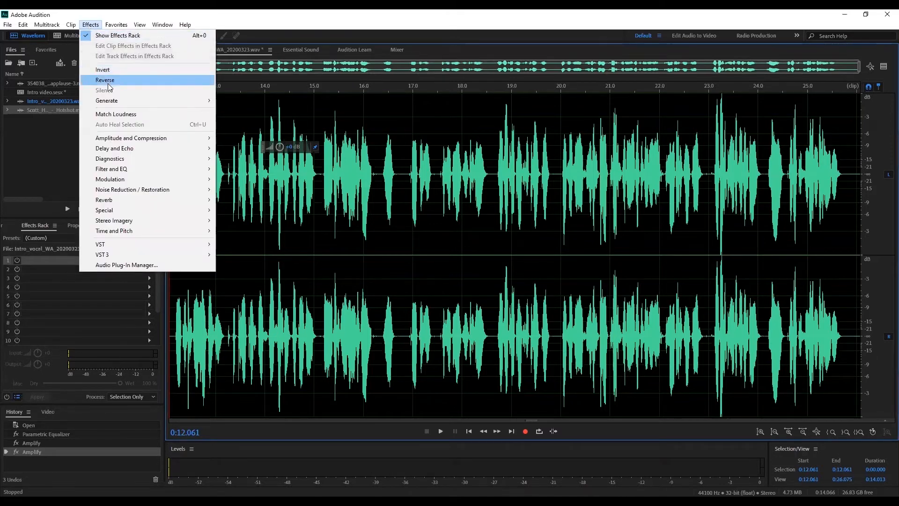
pyautogui.moveTo(123, 138)
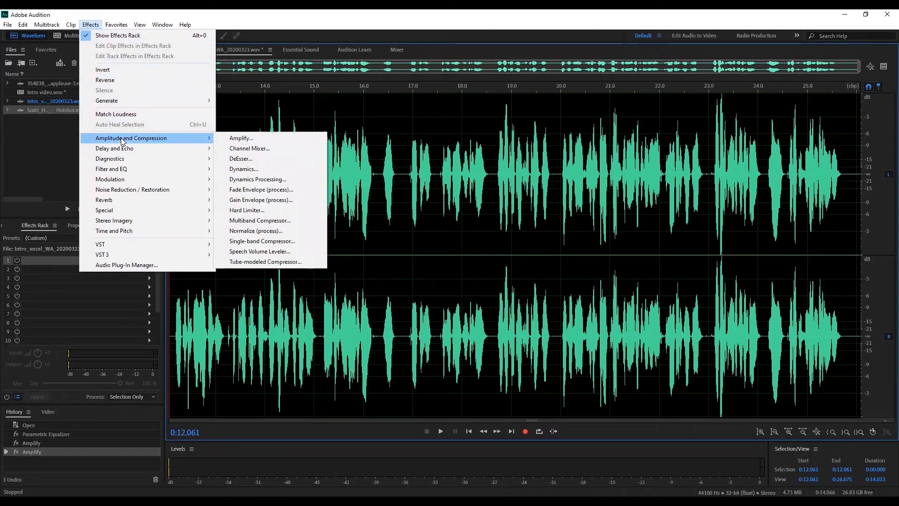
pyautogui.click(242, 170)
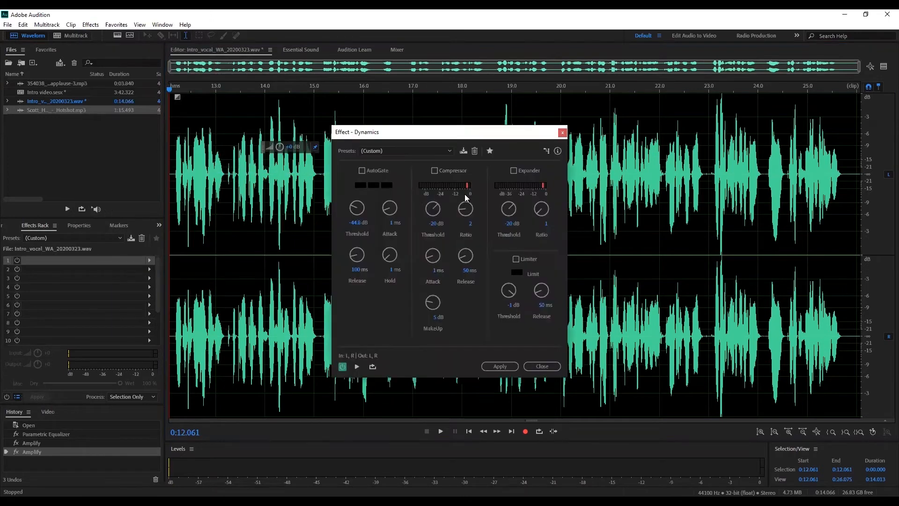
pyautogui.click(562, 133)
# - Open the Parametric Equalizer effect for the vocal file
pyautogui.click(90, 24)
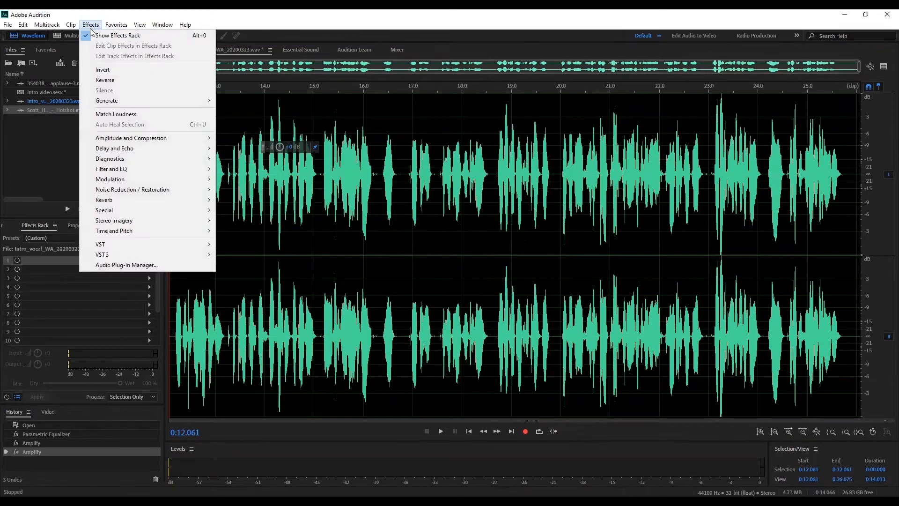
pyautogui.moveTo(104, 172)
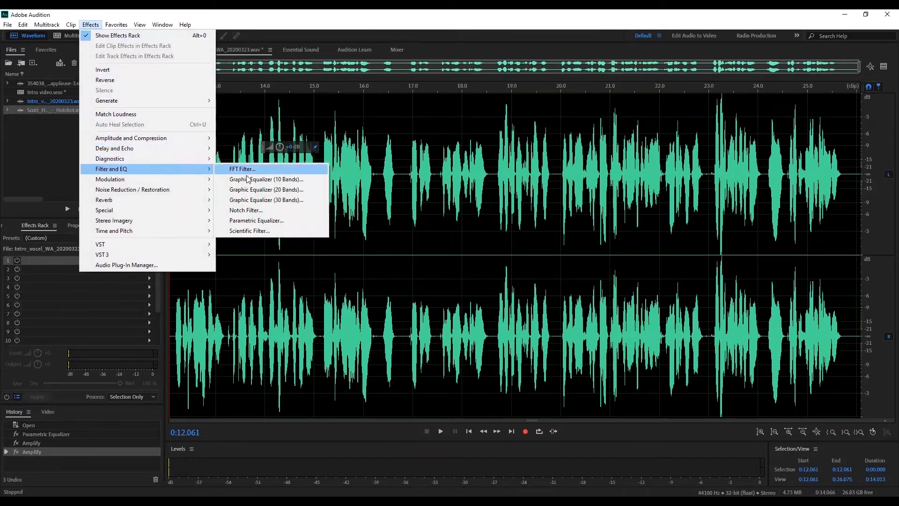
pyautogui.click(262, 223)
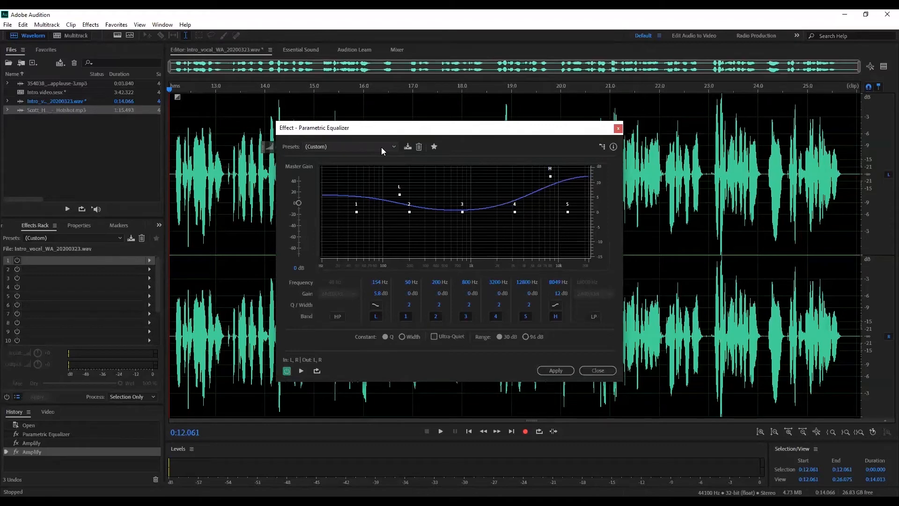
# - Try the Vocal Enhancer preset and reset the Parametric Equalizer to the Default preset
pyautogui.click(395, 147)
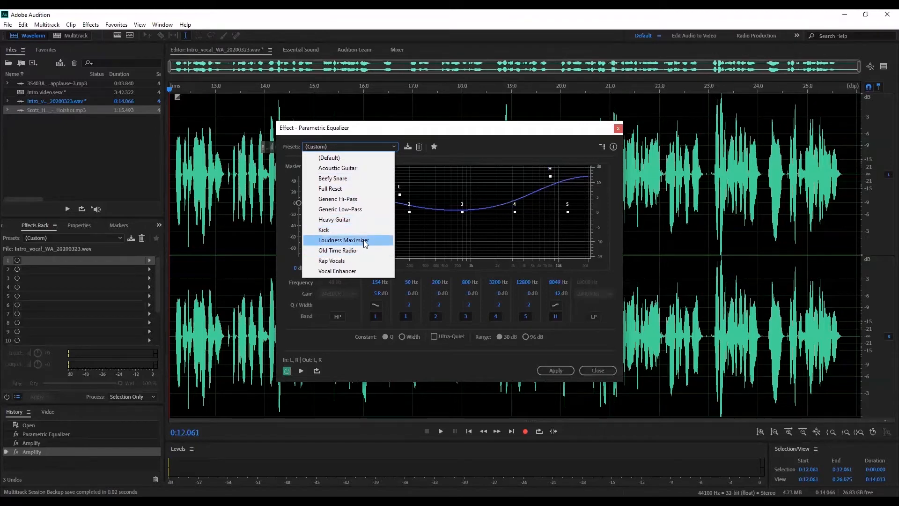
pyautogui.click(359, 271)
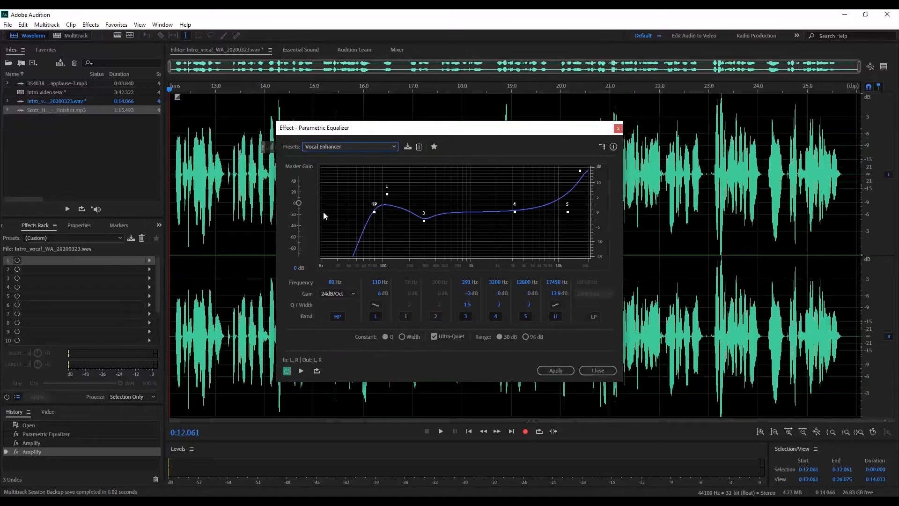
pyautogui.click(367, 151)
pyautogui.click(369, 155)
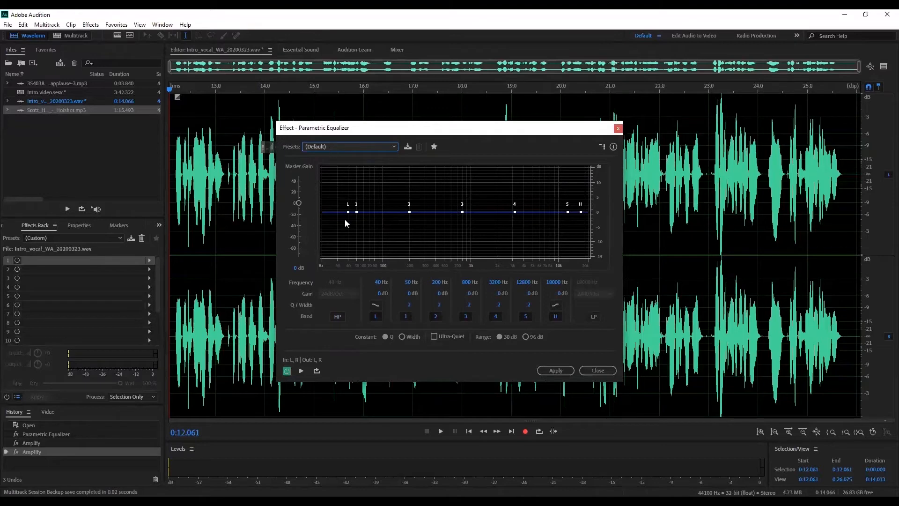
# - Cut the equalizer's low shelf to about -5.5 dB at 53 Hz and boost the high shelf to about 9.5 dB at 4400 Hz
pyautogui.moveTo(348, 212); pyautogui.dragTo(367, 235)
pyautogui.click(375, 304)
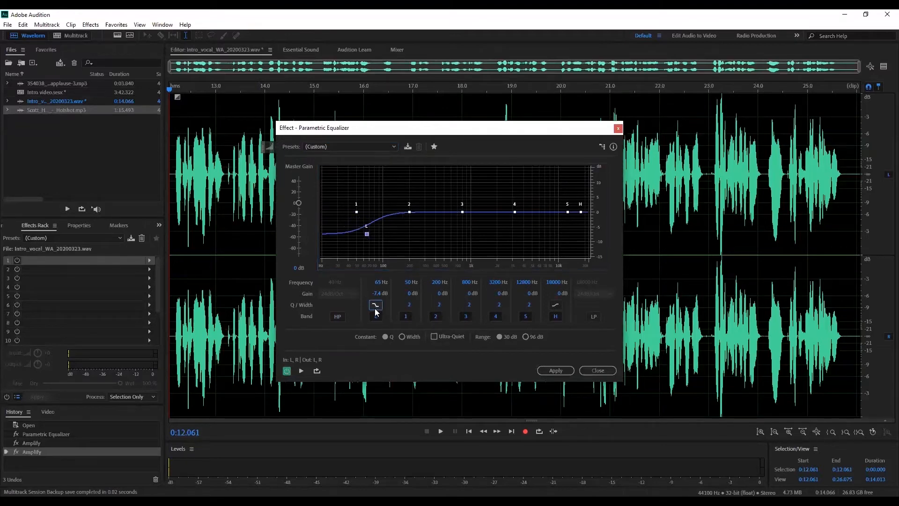
pyautogui.moveTo(368, 234); pyautogui.dragTo(360, 228)
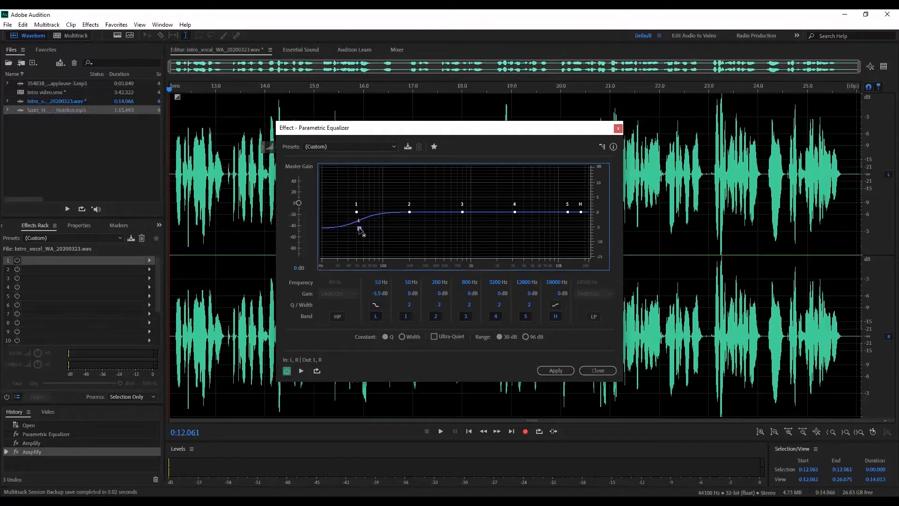
pyautogui.click(376, 305)
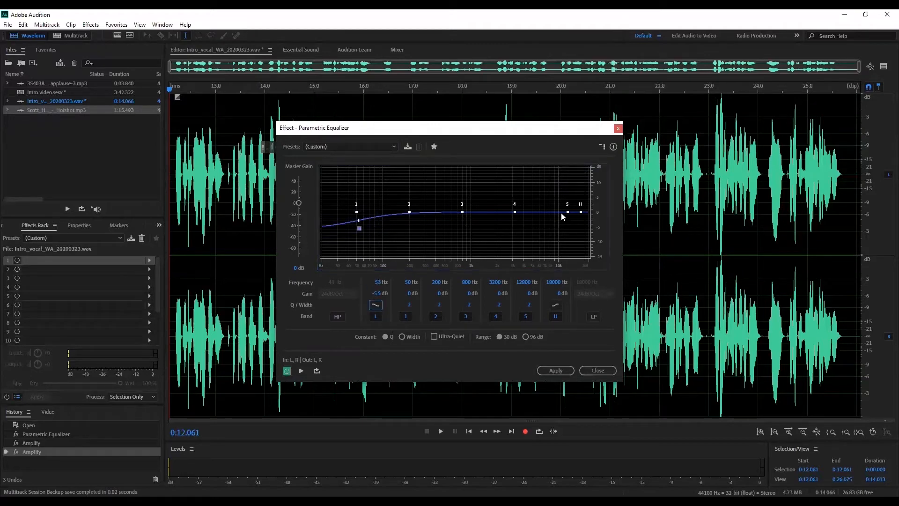
pyautogui.moveTo(580, 212); pyautogui.dragTo(528, 184)
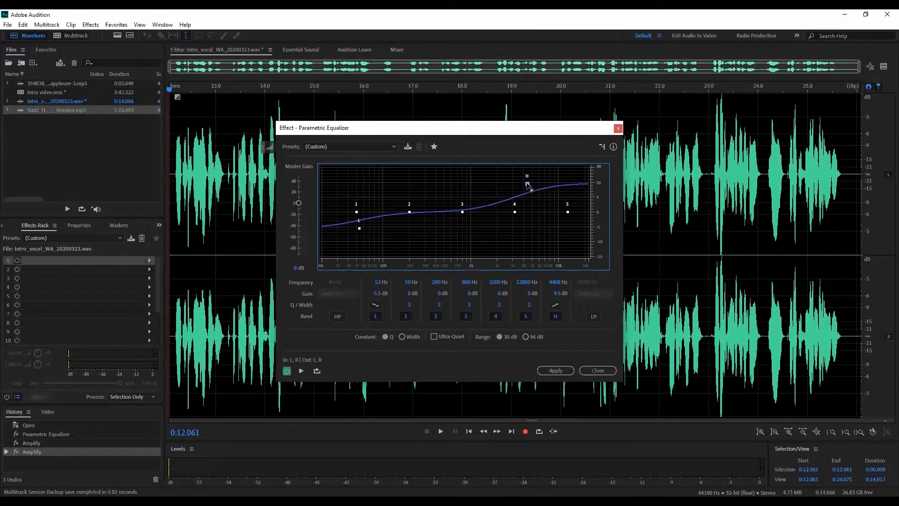
# - Try about -6.2 dB on the equalizer's low shelf and 8.2 dB at 4354 Hz on the high shelf, closing without applying
pyautogui.click(356, 213)
pyautogui.moveTo(359, 230)
pyautogui.mouseDown()
pyautogui.moveTo(367, 235)
pyautogui.moveTo(360, 229)
pyautogui.mouseUp()
pyautogui.moveTo(361, 229)
pyautogui.mouseDown()
pyautogui.moveTo(373, 239)
pyautogui.moveTo(363, 230)
pyautogui.mouseUp()
pyautogui.moveTo(527, 183)
pyautogui.mouseDown()
pyautogui.moveTo(503, 178)
pyautogui.moveTo(527, 188)
pyautogui.mouseUp()
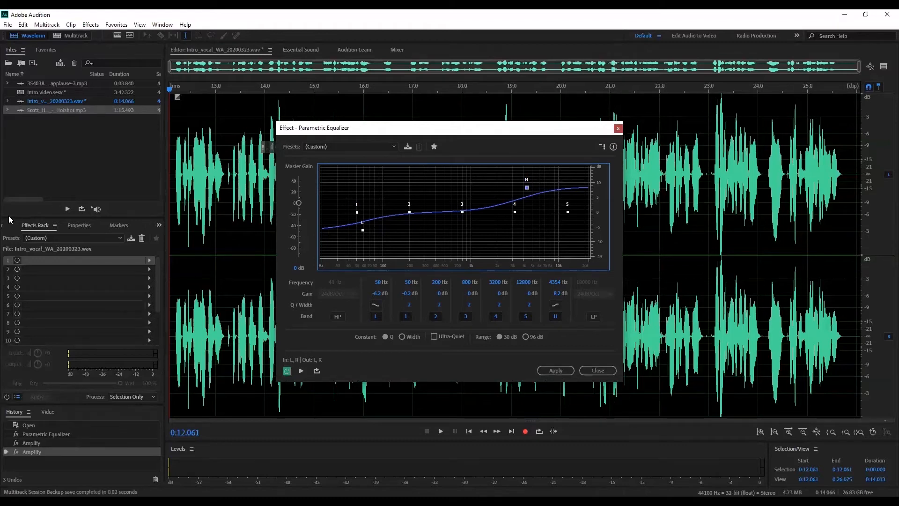
pyautogui.press('Escape')
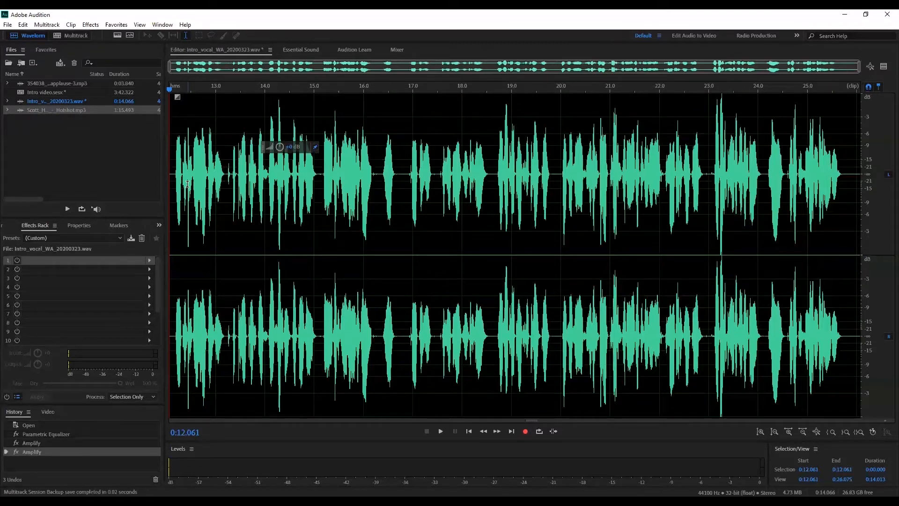
# - Lower the amplitude of the entire vocal waveform slightly and clear the selection at about 0:13.884
pyautogui.click(281, 147)
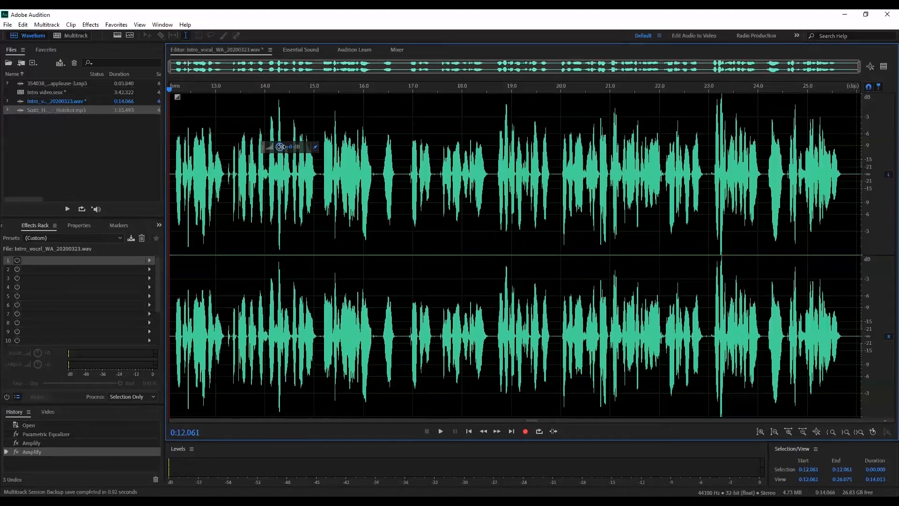
pyautogui.moveTo(281, 147)
pyautogui.mouseDown()
pyautogui.moveTo(265, 149)
pyautogui.moveTo(295, 148)
pyautogui.moveTo(275, 150)
pyautogui.mouseUp()
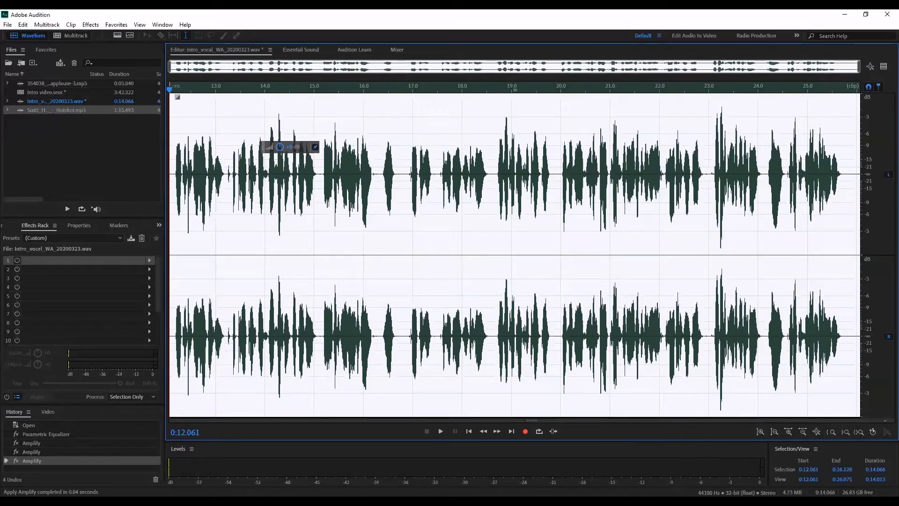
pyautogui.click(259, 196)
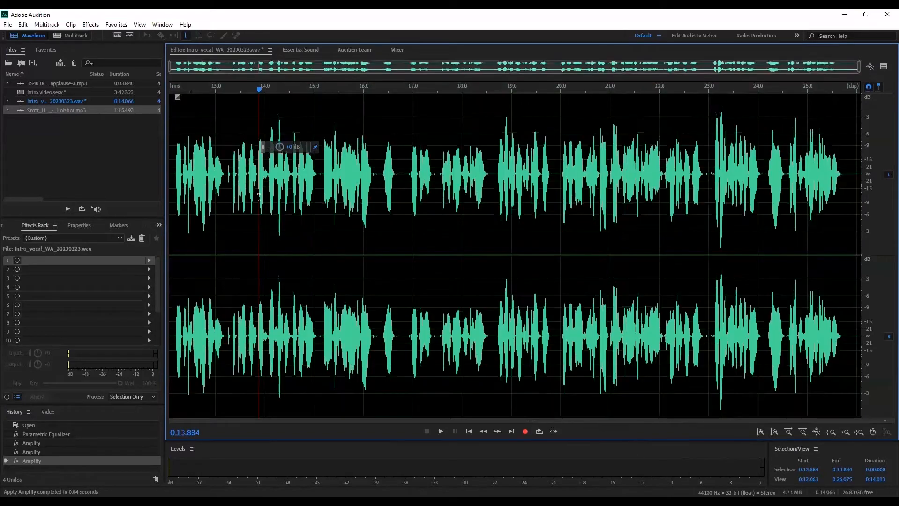
# - Return to the multitrack session and examine the available effects and the rack presets for the music clip's track
pyautogui.click(82, 38)
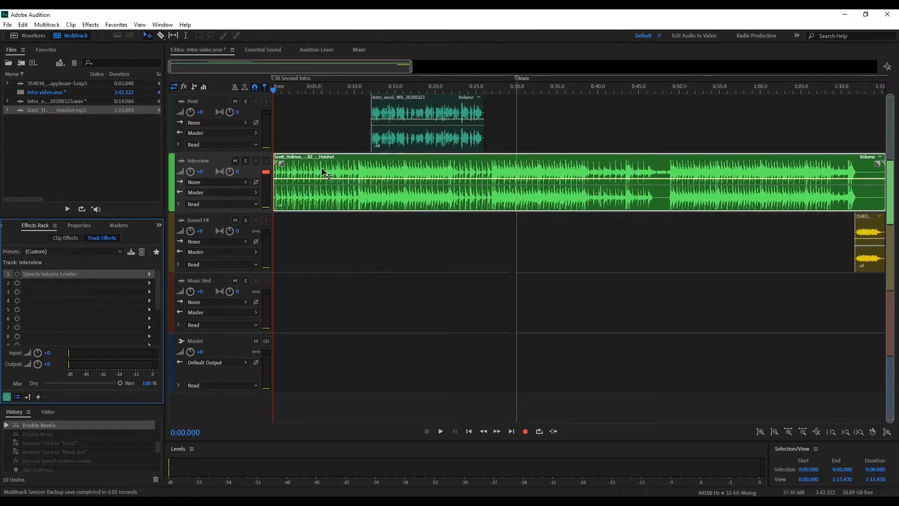
pyautogui.click(89, 25)
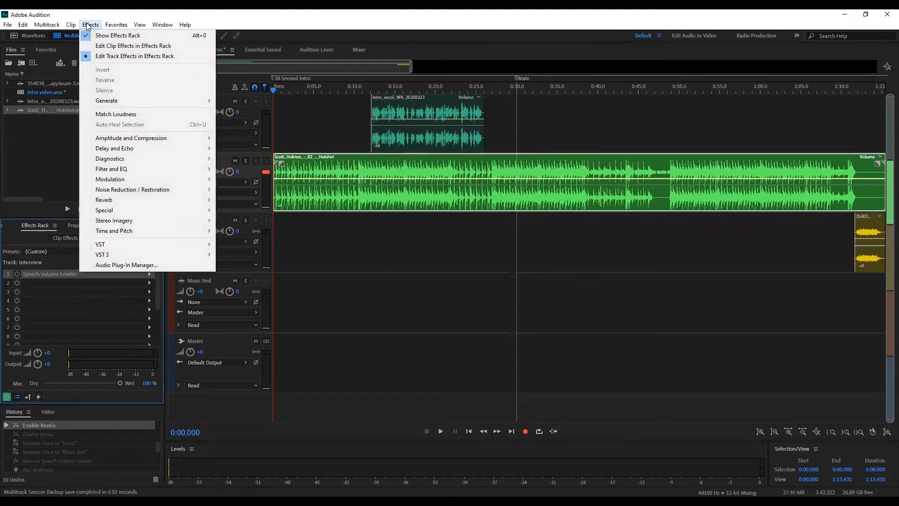
pyautogui.moveTo(117, 25)
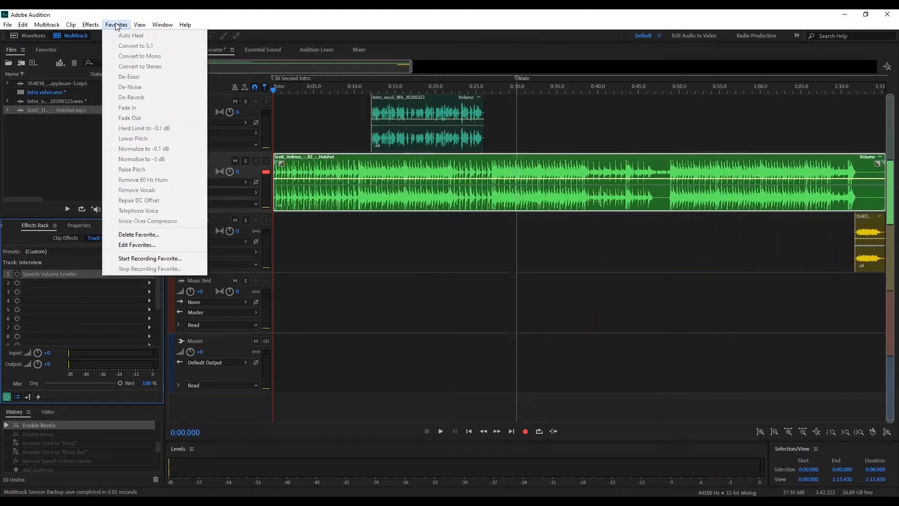
pyautogui.click(33, 320)
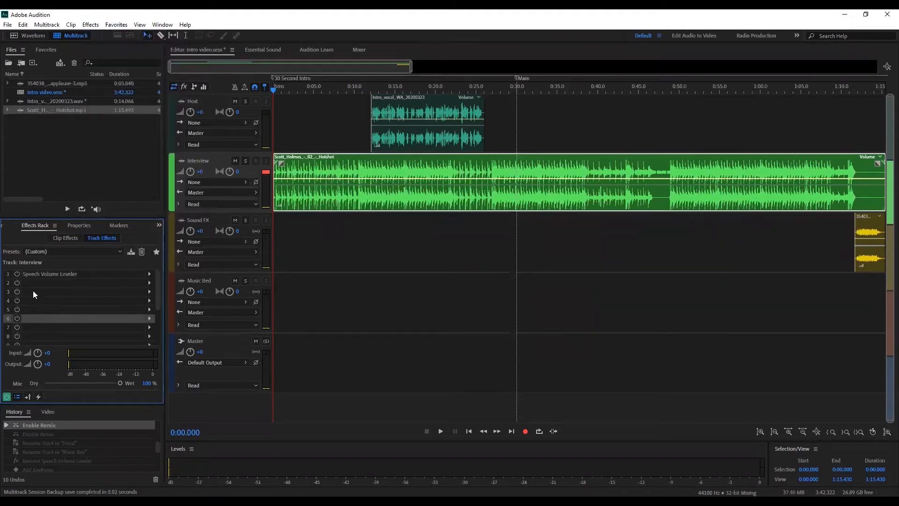
pyautogui.click(47, 275)
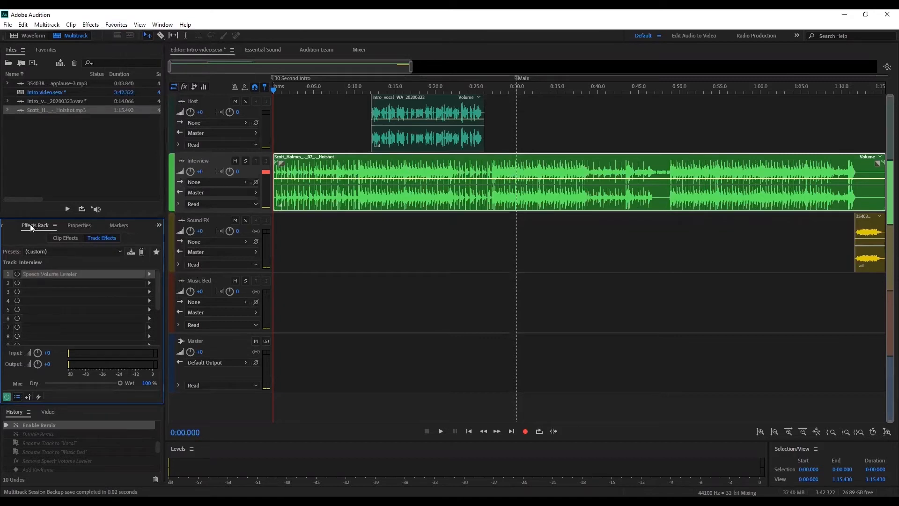
pyautogui.click(343, 177)
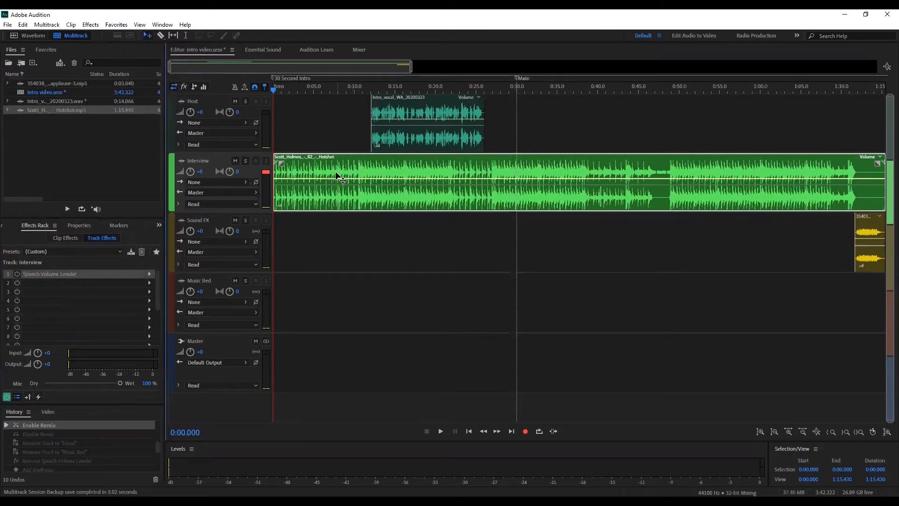
pyautogui.rightClick(52, 225)
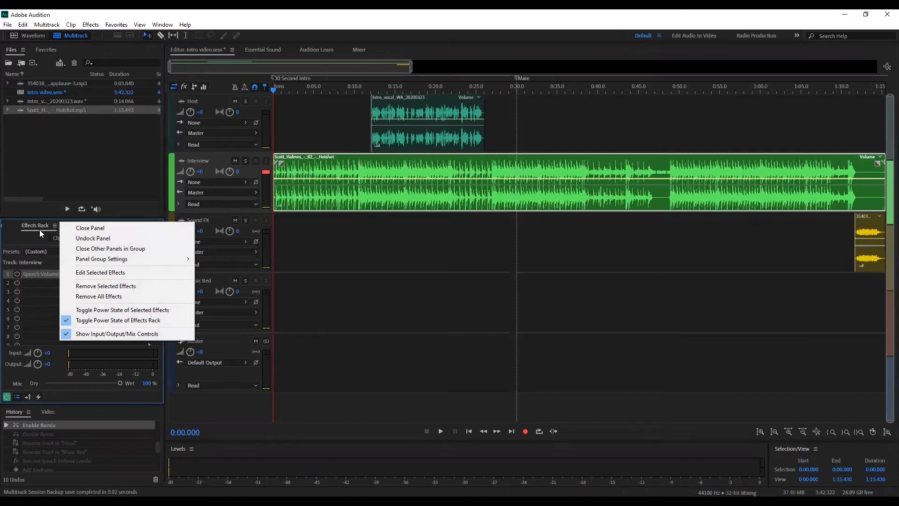
pyautogui.click(27, 255)
pyautogui.click(28, 252)
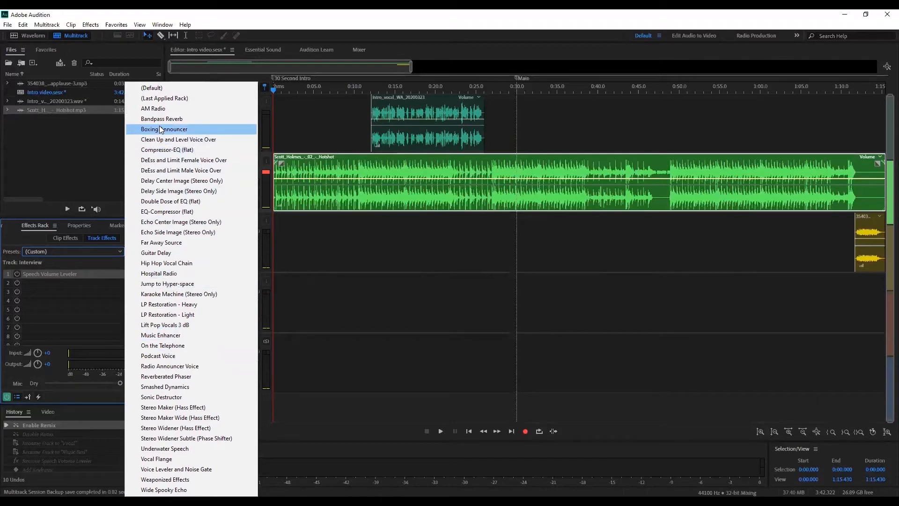
# - Select the vocal, music and applause clips in turn to view the effects on their tracks
pyautogui.click(427, 134)
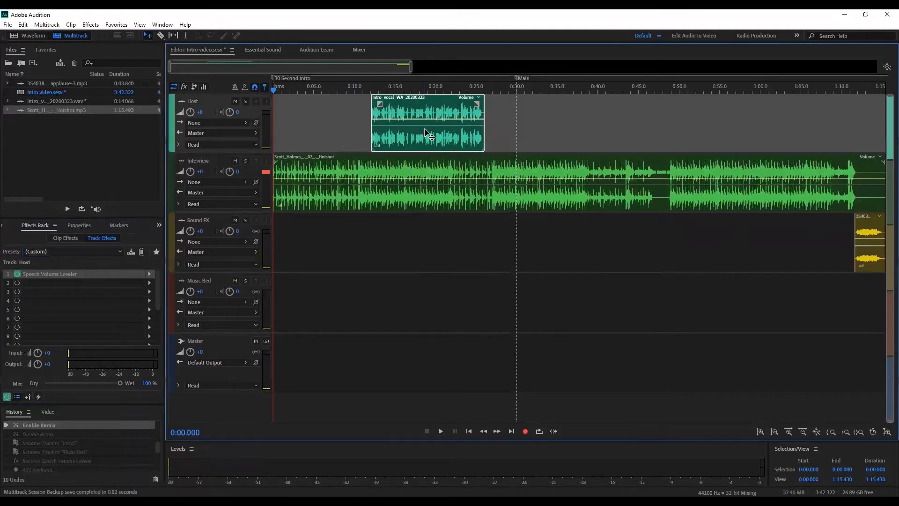
pyautogui.click(409, 179)
pyautogui.click(871, 246)
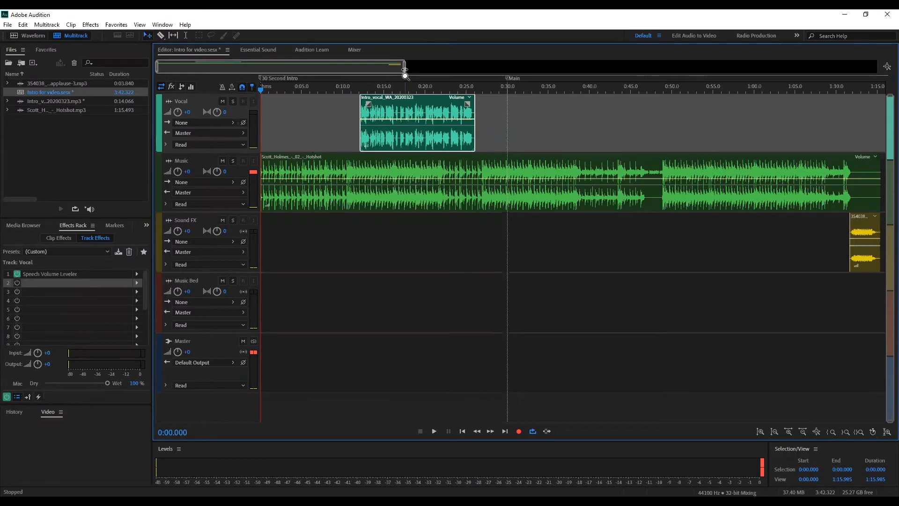
# - Play the range from 0:11.166 to 0:13.500 to hear how the vocal enters over the music, and clear the selection
pyautogui.moveTo(405, 67); pyautogui.dragTo(242, 66)
pyautogui.moveTo(158, 69); pyautogui.dragTo(209, 70)
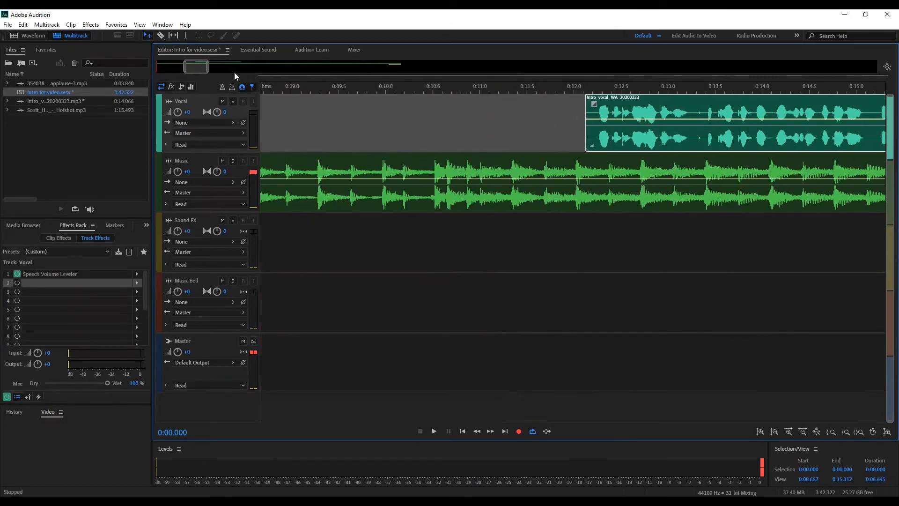
pyautogui.click(185, 36)
pyautogui.moveTo(496, 169); pyautogui.dragTo(715, 178)
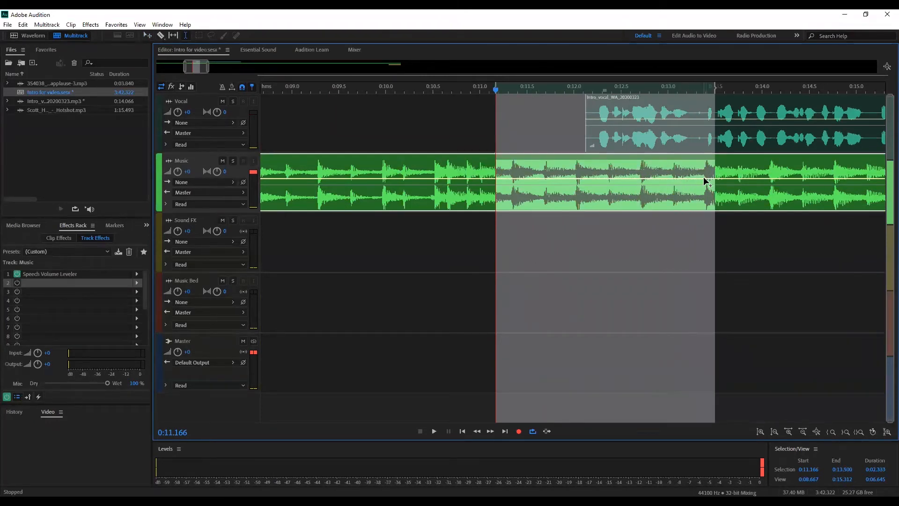
pyautogui.click(532, 434)
pyautogui.press('space')
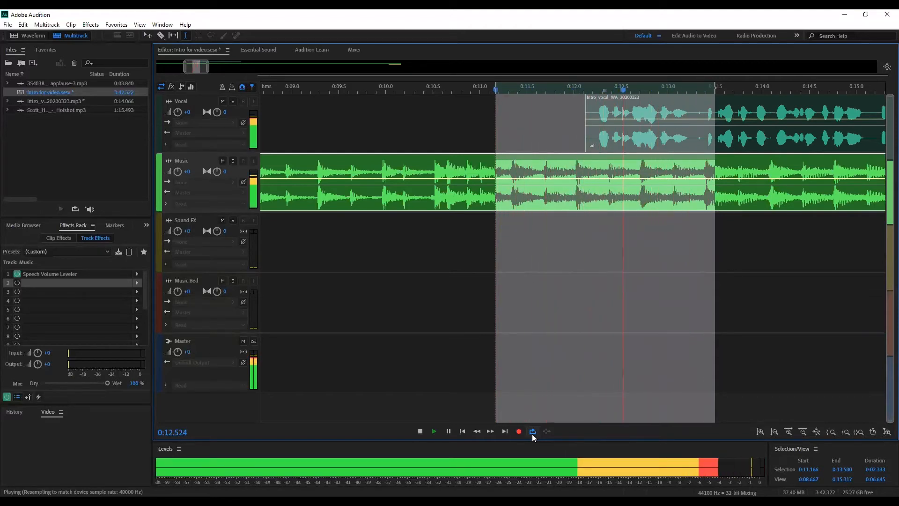
pyautogui.press('space')
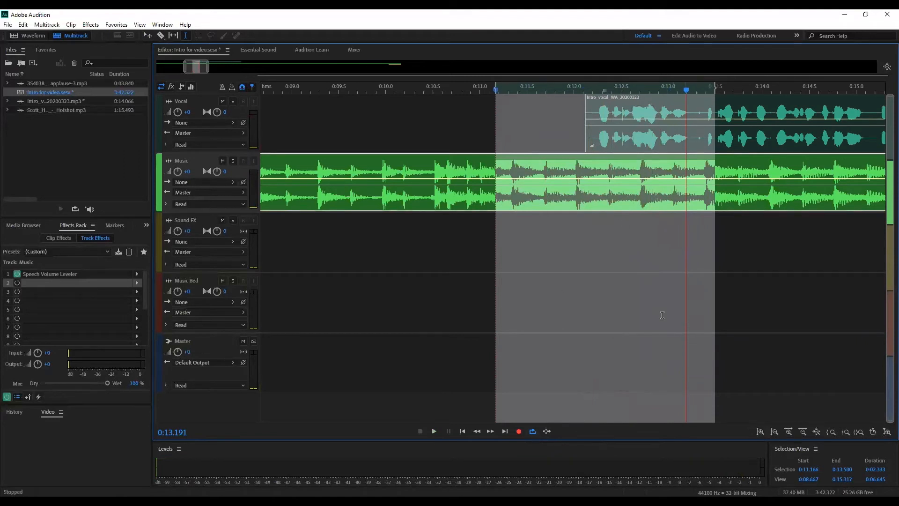
pyautogui.click(529, 289)
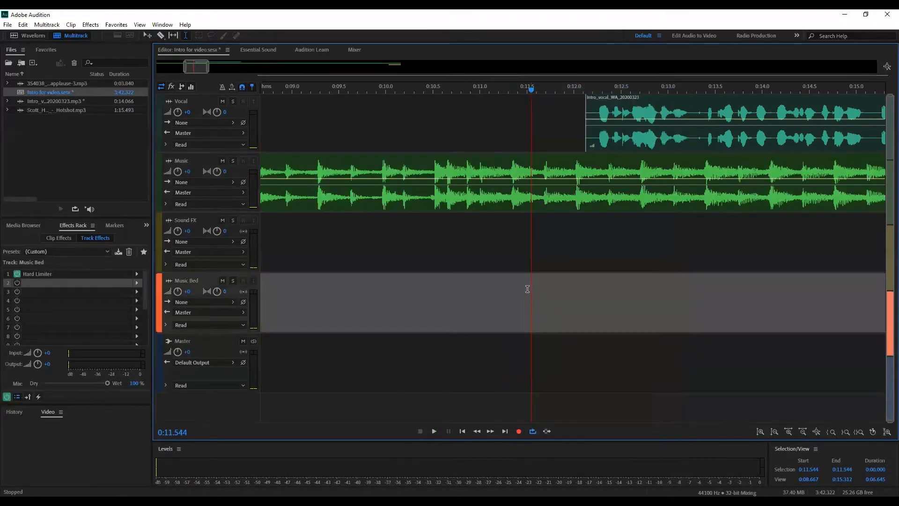
# - Add two volume keyframes to the music clip where the vocal begins and pull the second one down to duck the music
pyautogui.click(147, 36)
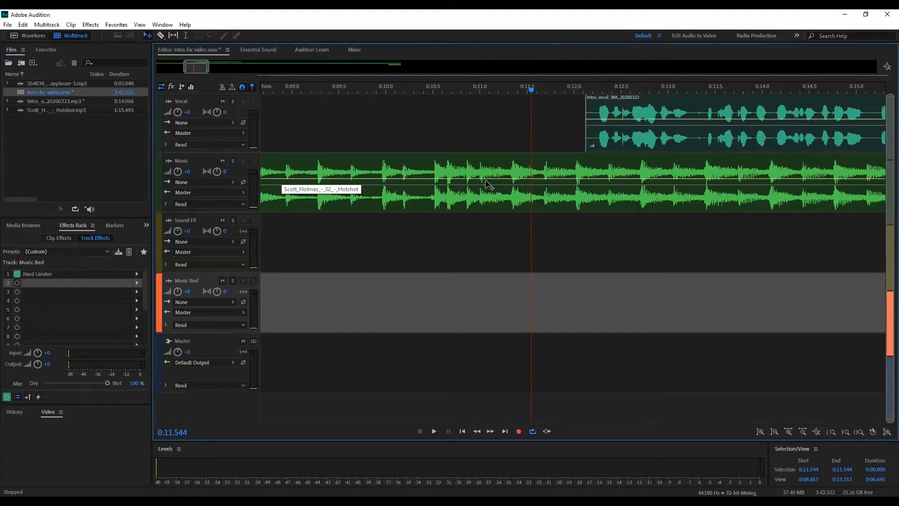
pyautogui.click(584, 183)
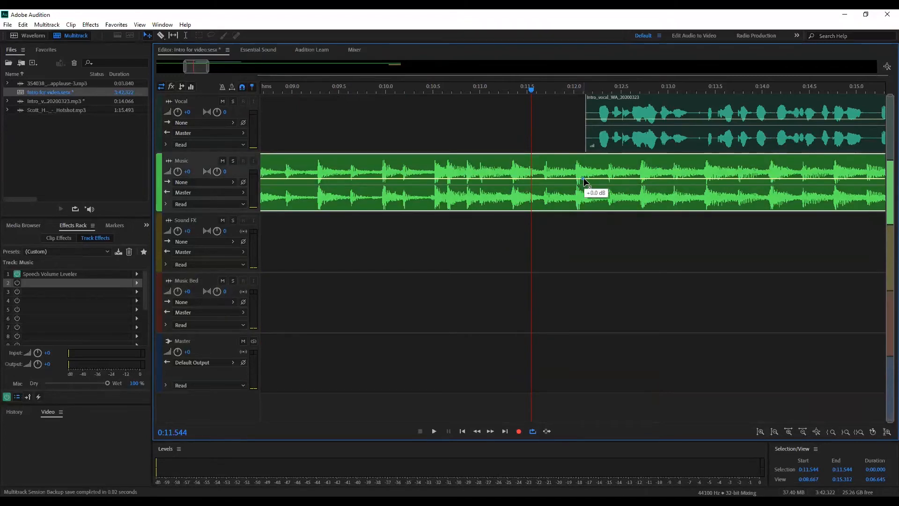
pyautogui.moveTo(584, 179)
pyautogui.mouseDown()
pyautogui.moveTo(584, 201)
pyautogui.moveTo(585, 179)
pyautogui.mouseUp()
pyautogui.click(585, 179)
pyautogui.moveTo(587, 179); pyautogui.dragTo(589, 189)
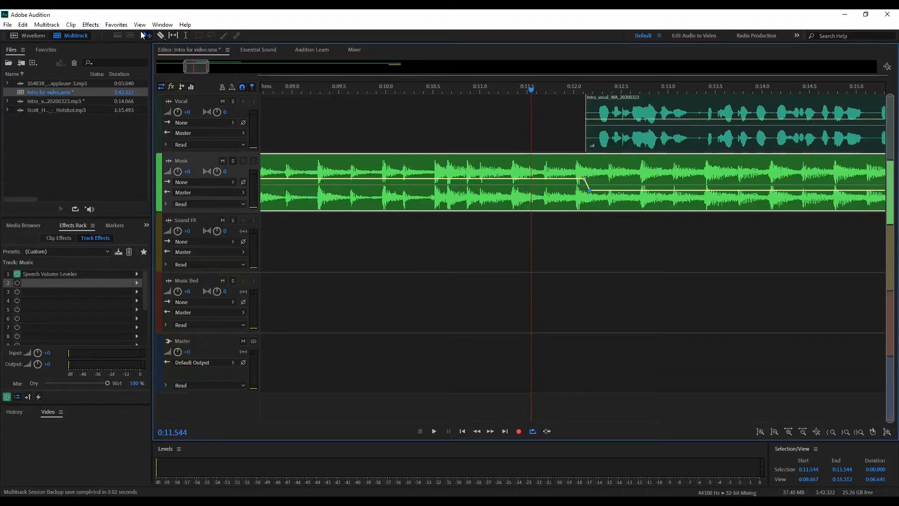
# - Play the range from 0:11.624 to 0:13.122 to check the volume dip at the vocal's start, and clear the selection
pyautogui.click(173, 35)
pyautogui.moveTo(539, 104); pyautogui.dragTo(658, 129)
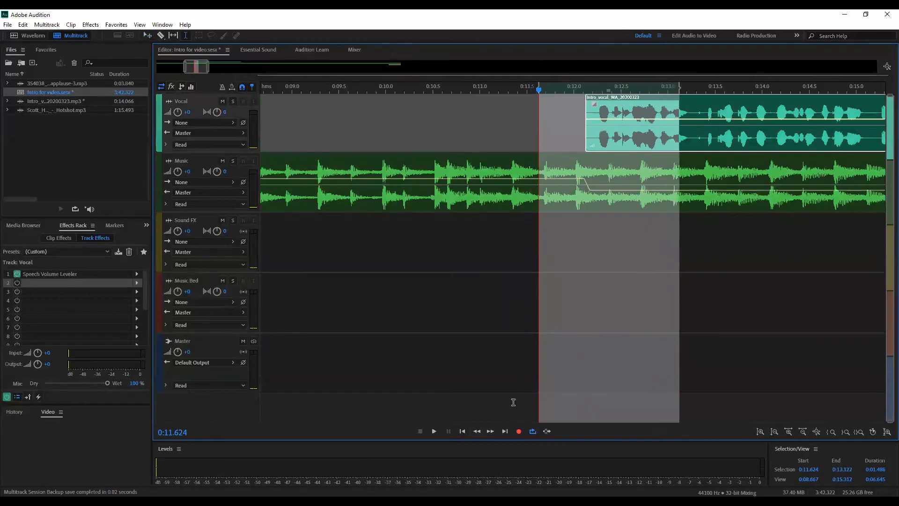
pyautogui.press('space')
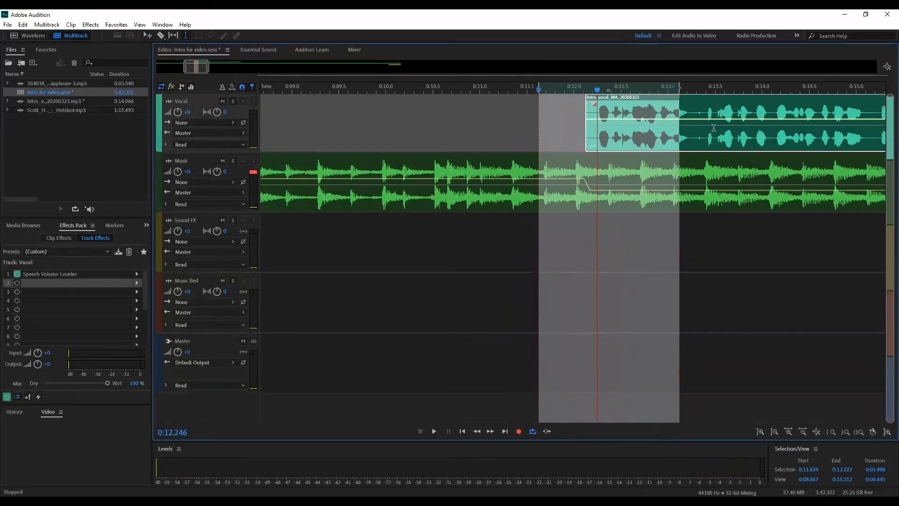
pyautogui.click(705, 257)
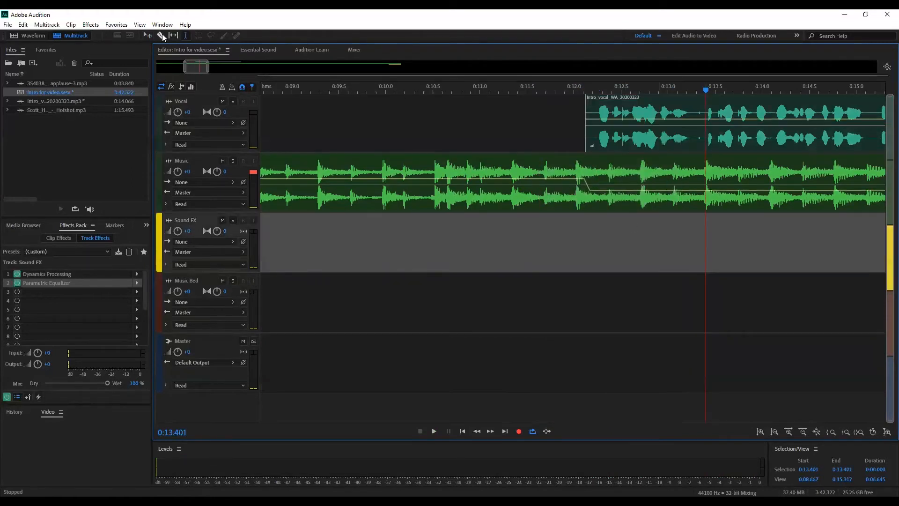
# - Lower the music clip's second volume keyframe slightly further beneath the start of the vocal
pyautogui.click(146, 35)
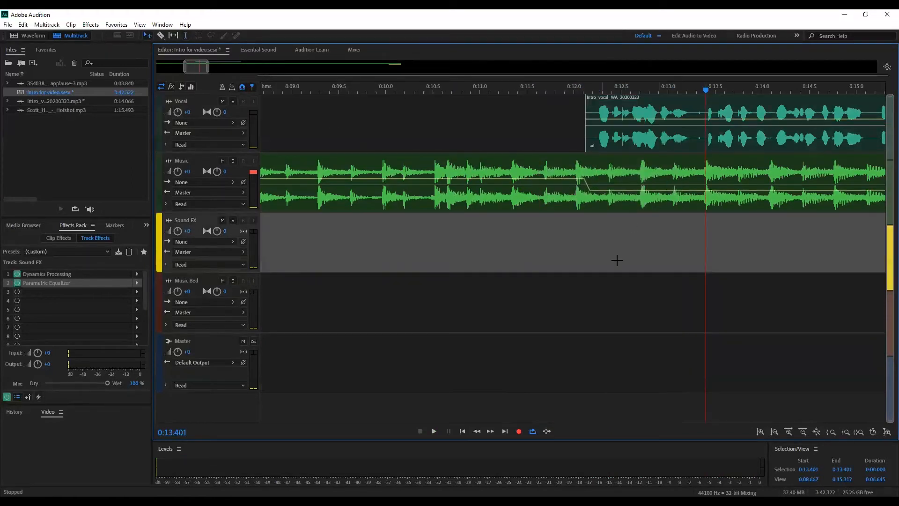
pyautogui.click(591, 192)
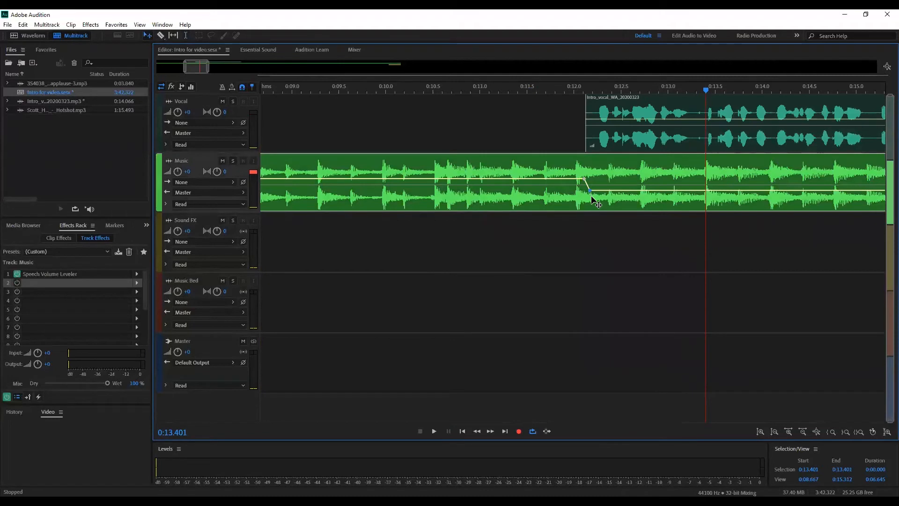
pyautogui.moveTo(592, 195); pyautogui.dragTo(590, 191)
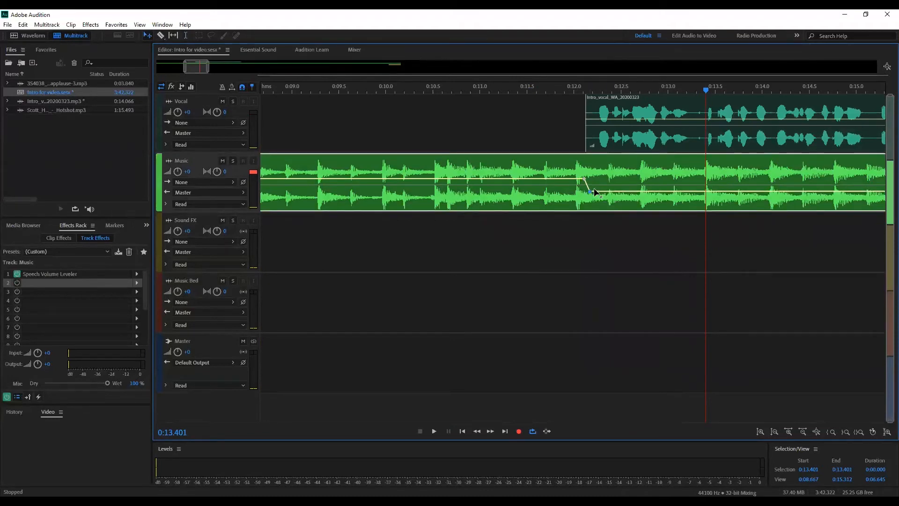
# - Play the session from 0:11.196 to hear the ducked music under the opening of the vocal
pyautogui.moveTo(707, 94); pyautogui.dragTo(499, 93)
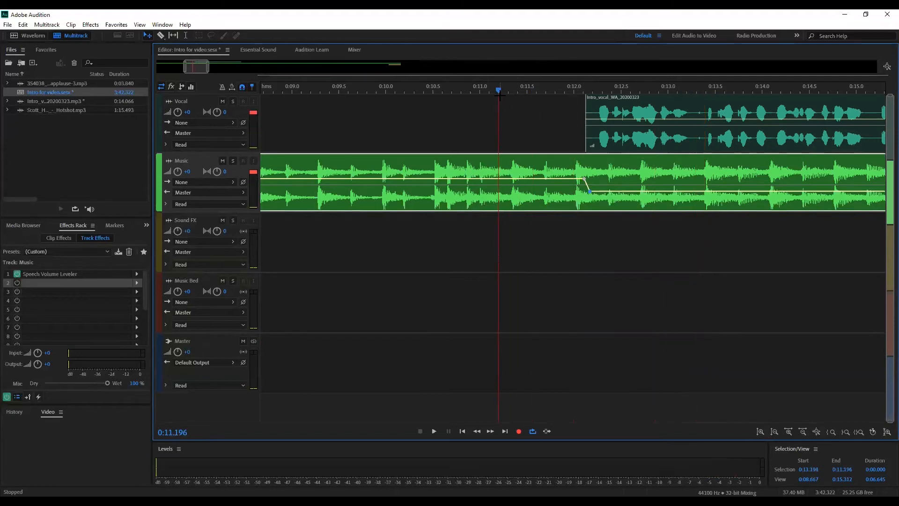
pyautogui.press('space')
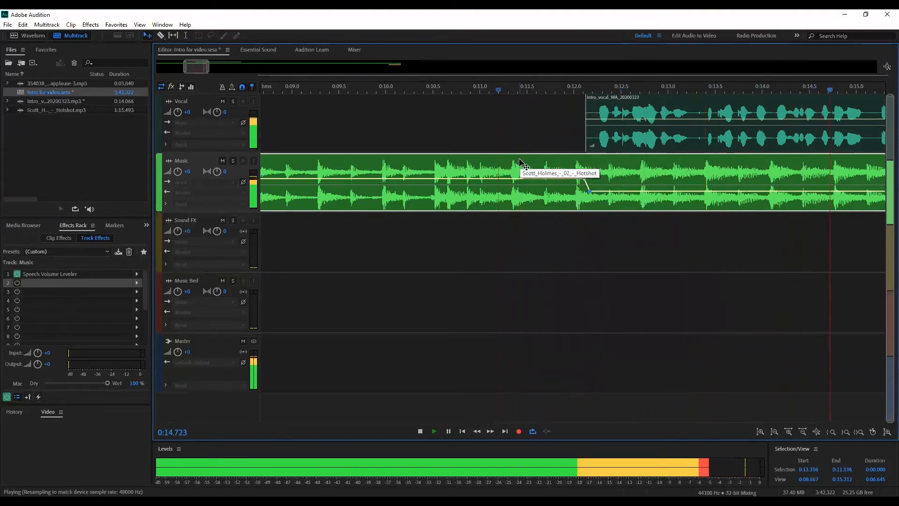
pyautogui.press('space')
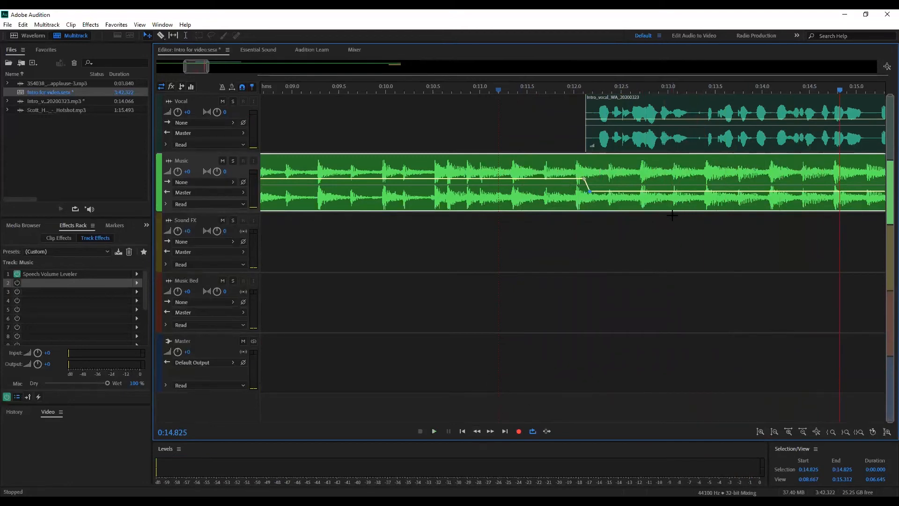
# - Play the range from 0:25.441 to 0:27.089 to check where the vocal ends, and clear the selection
pyautogui.moveTo(191, 65); pyautogui.dragTo(235, 67)
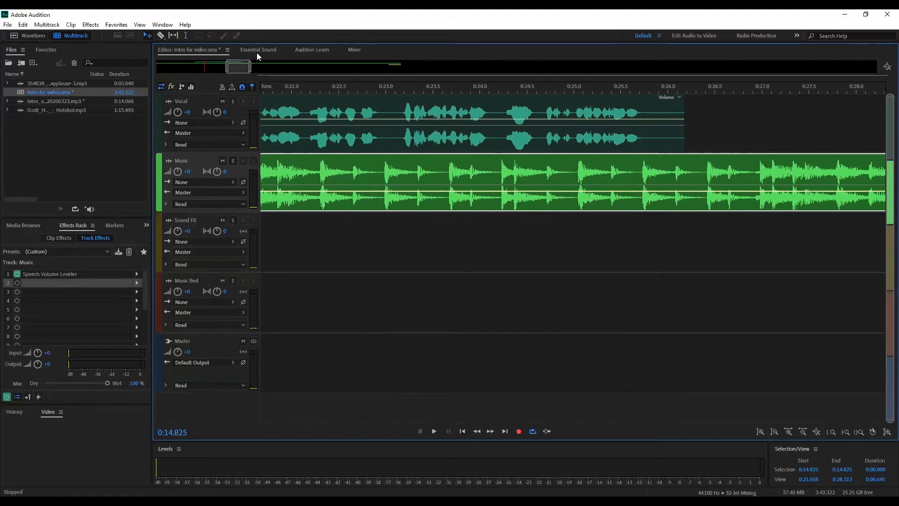
pyautogui.click(186, 35)
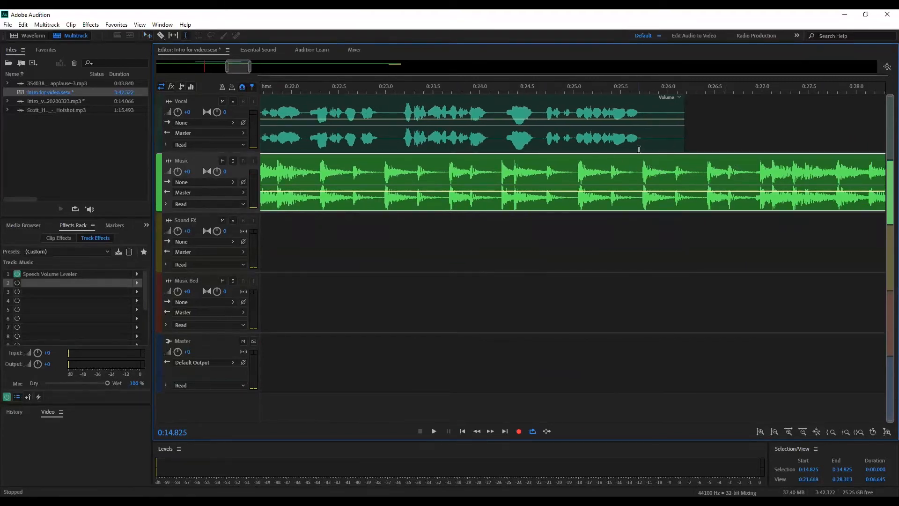
pyautogui.moveTo(616, 146); pyautogui.dragTo(768, 152)
pyautogui.press('space')
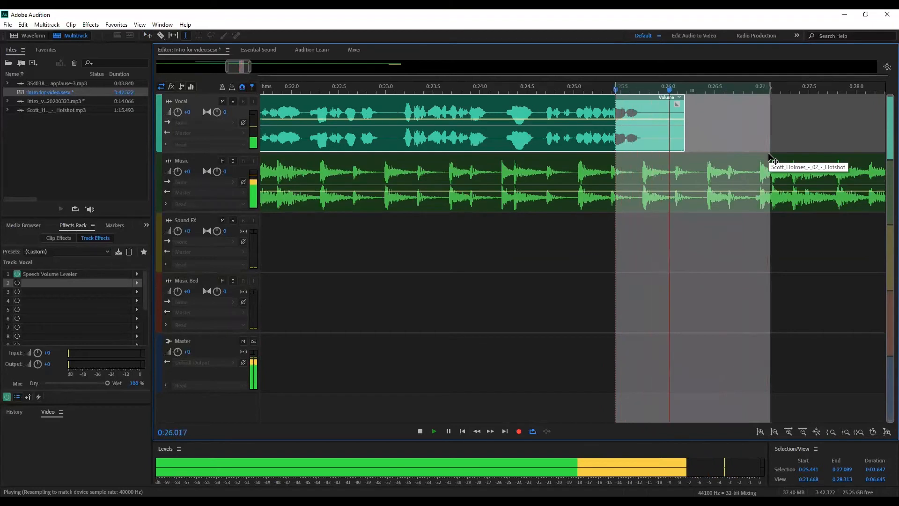
pyautogui.press('space')
pyautogui.click(657, 182)
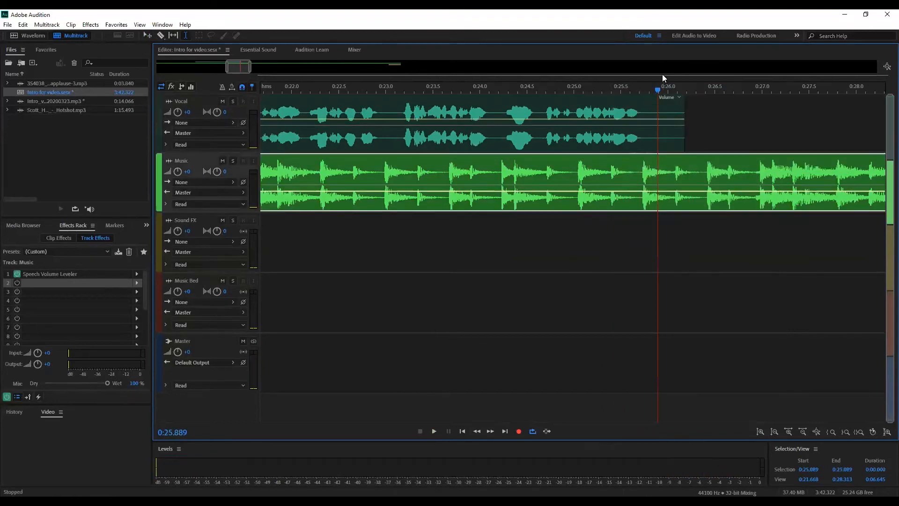
# - Add two volume keyframes to the music clip at about 0:25.735, raising the second to 0 dB to restore the level after the vocal
pyautogui.moveTo(658, 93); pyautogui.dragTo(644, 95)
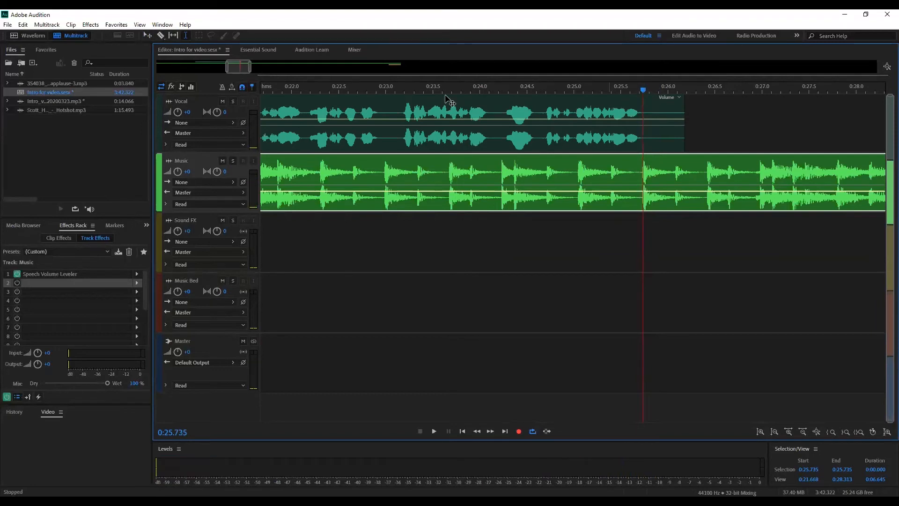
pyautogui.click(148, 35)
pyautogui.click(645, 192)
pyautogui.moveTo(644, 190); pyautogui.dragTo(649, 179)
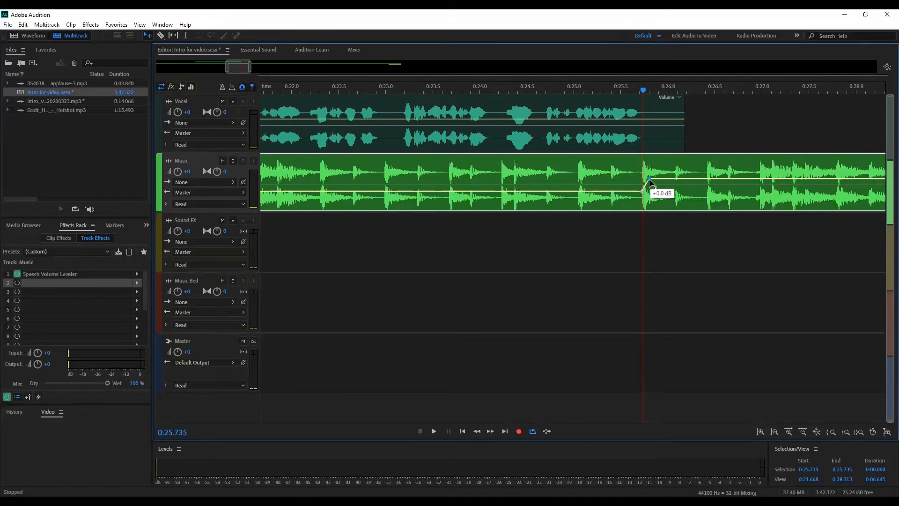
# - Play the session from 0:24.162 to hear the music rise after the vocal, and return the playhead to the session's beginning
pyautogui.moveTo(643, 90); pyautogui.dragTo(495, 90)
pyautogui.press('space')
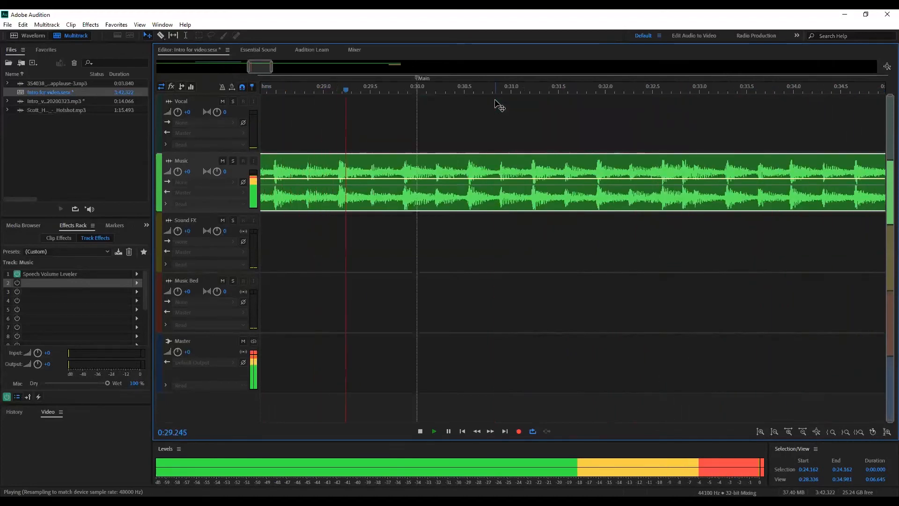
pyautogui.press('space')
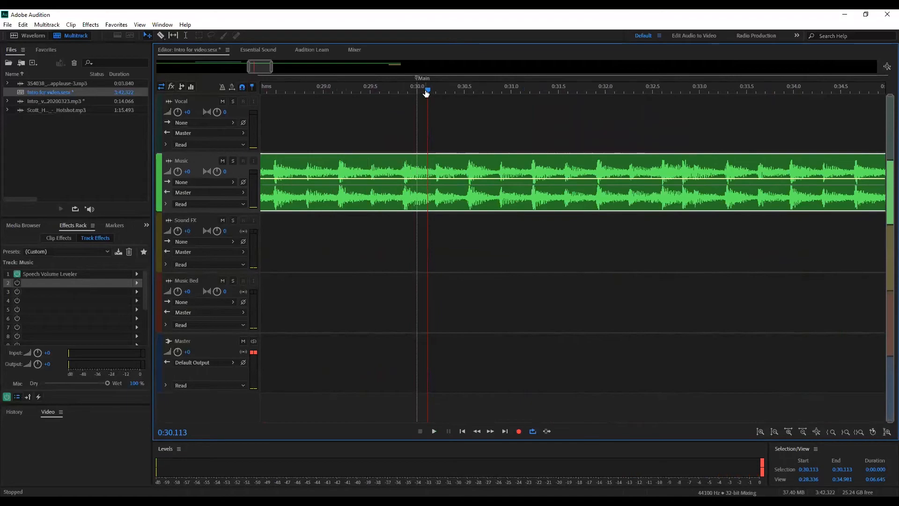
pyautogui.moveTo(427, 91); pyautogui.dragTo(140, 110)
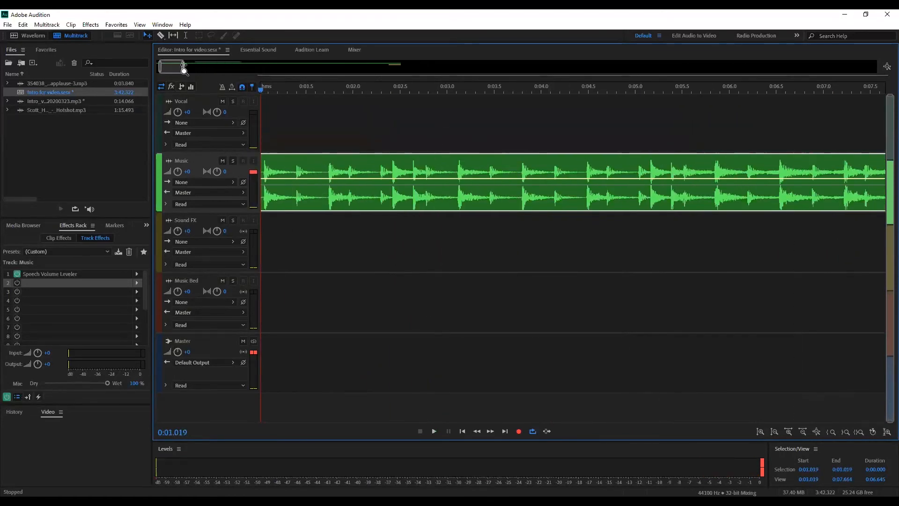
pyautogui.moveTo(184, 70); pyautogui.dragTo(271, 68)
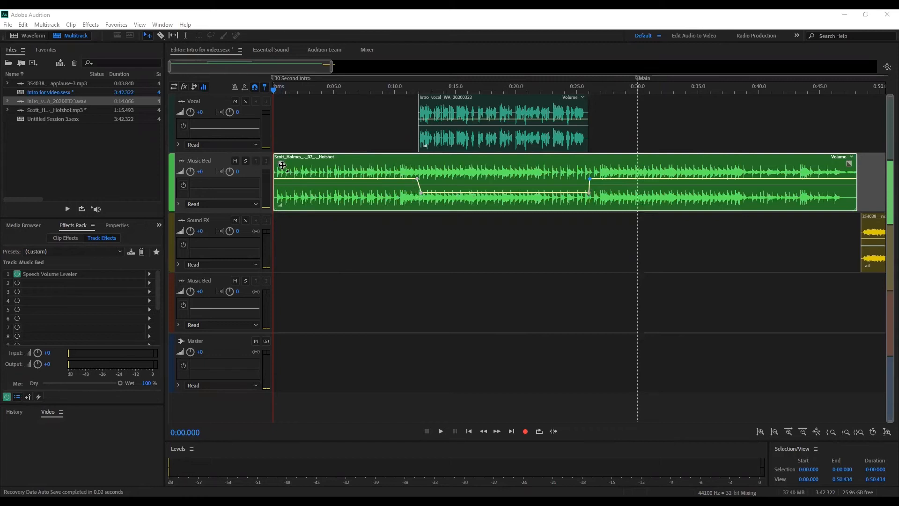
# - Add a short fade-in at the start and a short fade-out at the end of the music clip
pyautogui.click(427, 104)
pyautogui.click(342, 175)
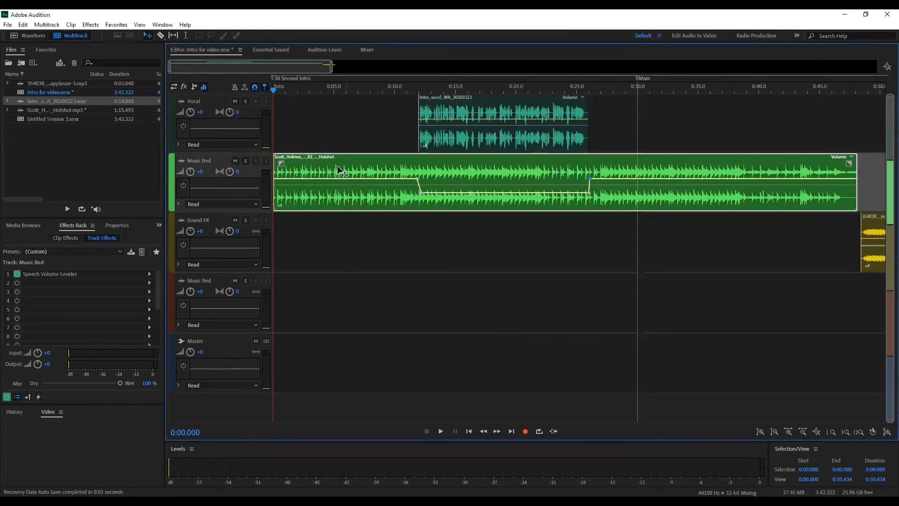
pyautogui.click(880, 237)
pyautogui.click(791, 173)
pyautogui.moveTo(281, 163); pyautogui.dragTo(295, 181)
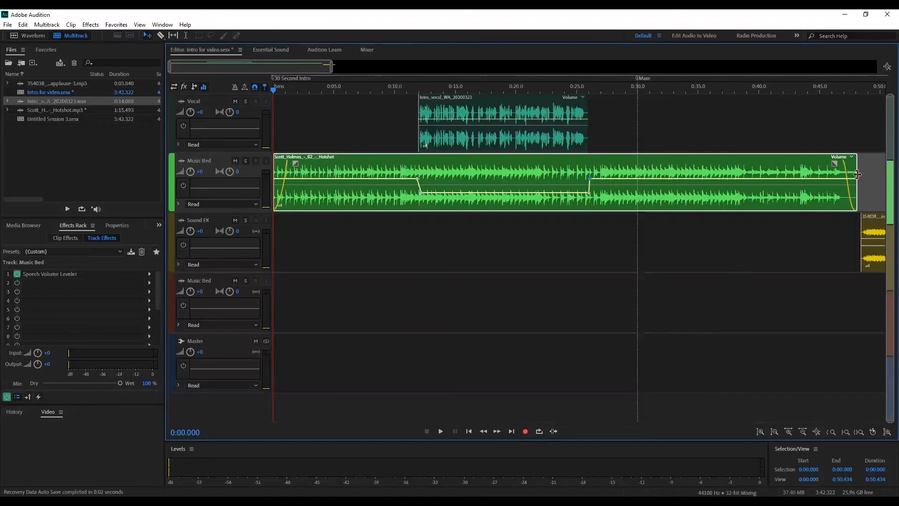
# - Trim the music clip's end back to 0:40 and set short fades at both of its ends
pyautogui.moveTo(858, 175); pyautogui.dragTo(758, 184)
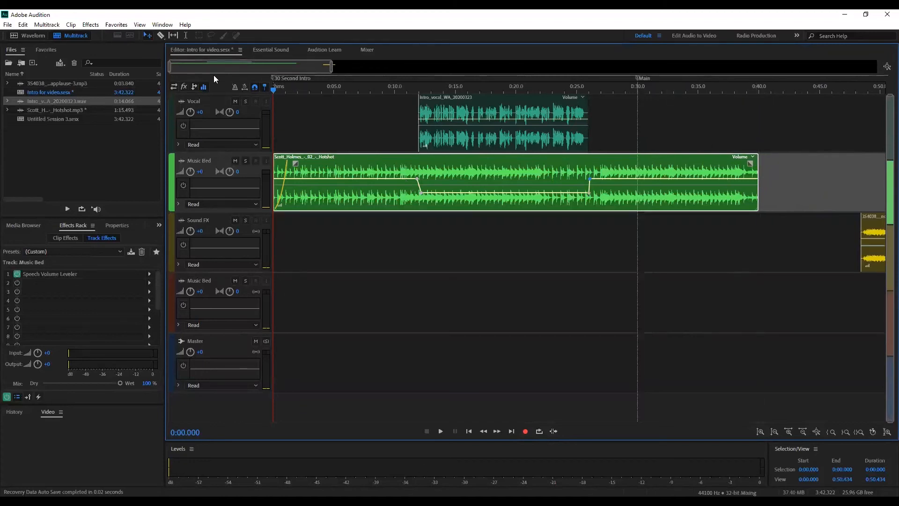
pyautogui.moveTo(173, 68); pyautogui.dragTo(193, 67)
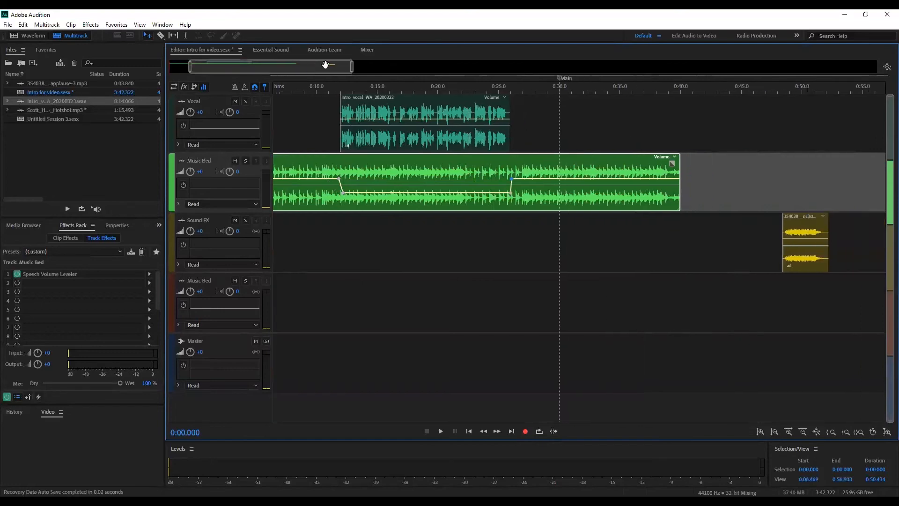
pyautogui.moveTo(352, 70); pyautogui.dragTo(325, 70)
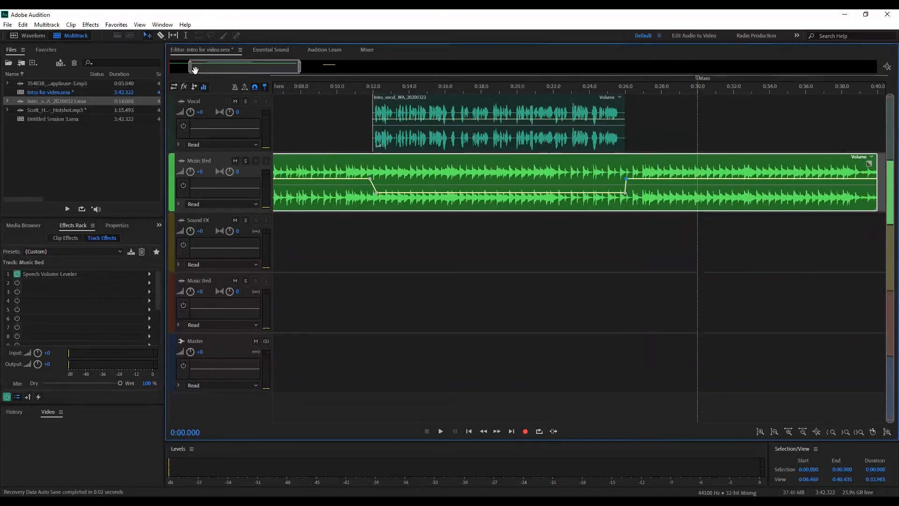
pyautogui.moveTo(190, 68); pyautogui.dragTo(350, 70)
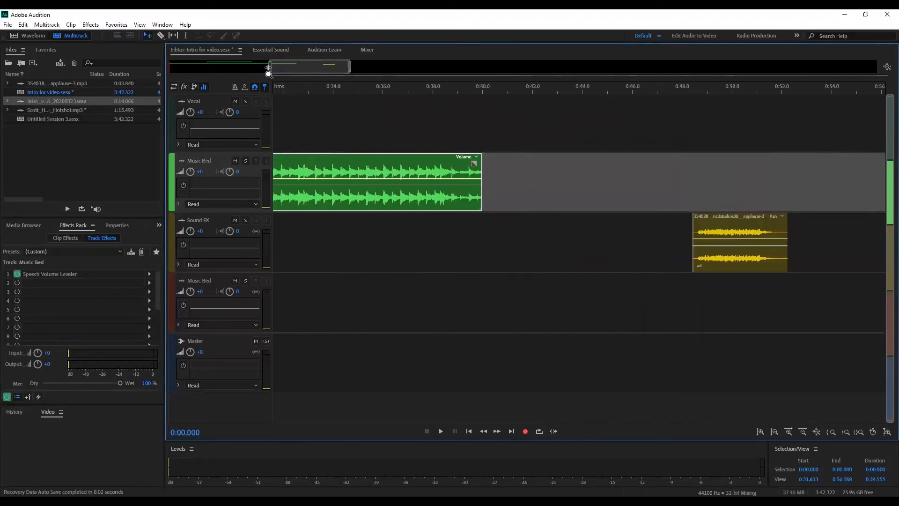
pyautogui.moveTo(268, 71); pyautogui.dragTo(132, 72)
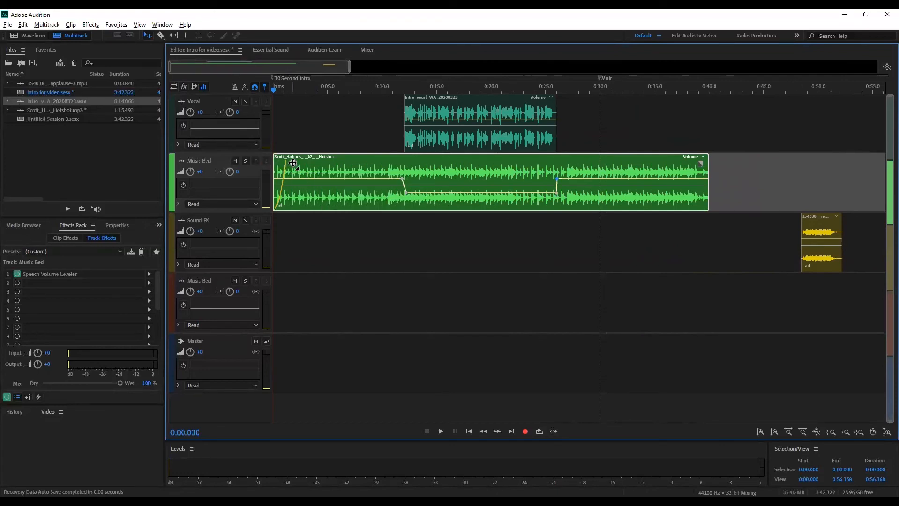
pyautogui.moveTo(293, 163)
pyautogui.mouseDown()
pyautogui.moveTo(297, 178)
pyautogui.moveTo(296, 165)
pyautogui.mouseUp()
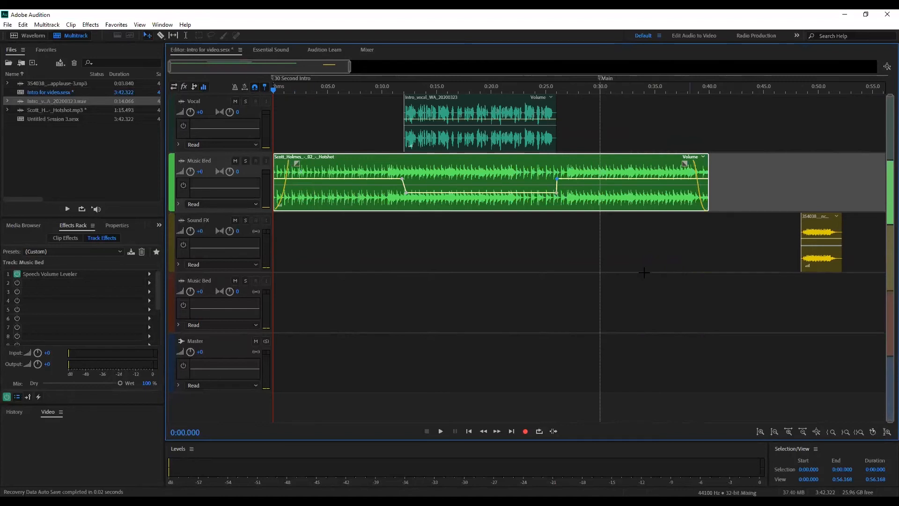
# - Move the applause clip on the Sound FX track to just after the music's end at about 0:40, and give it a fade-in
pyautogui.moveTo(825, 226); pyautogui.dragTo(734, 230)
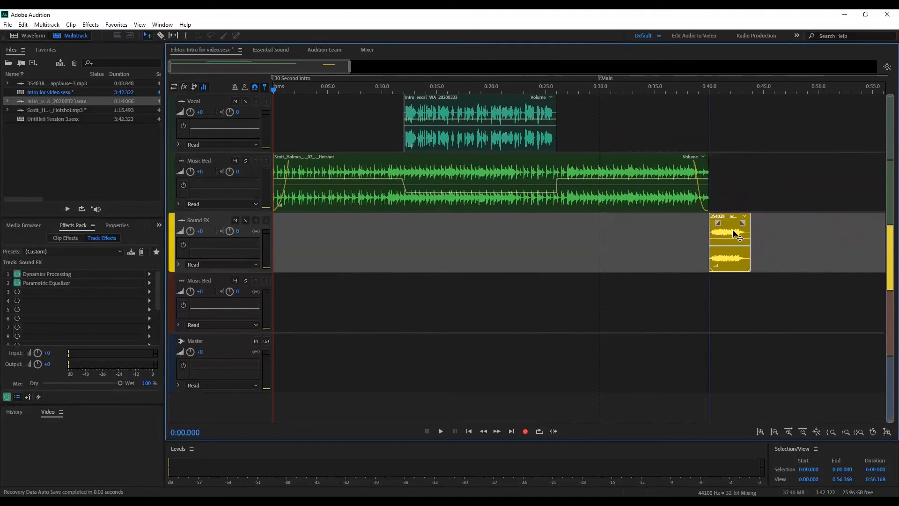
pyautogui.moveTo(733, 231); pyautogui.dragTo(734, 231)
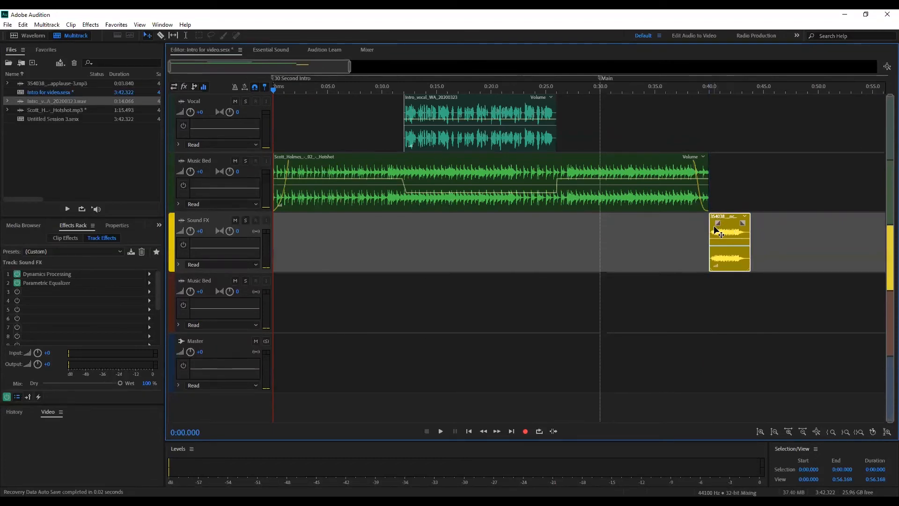
pyautogui.moveTo(718, 223)
pyautogui.mouseDown()
pyautogui.moveTo(727, 238)
pyautogui.moveTo(726, 218)
pyautogui.mouseUp()
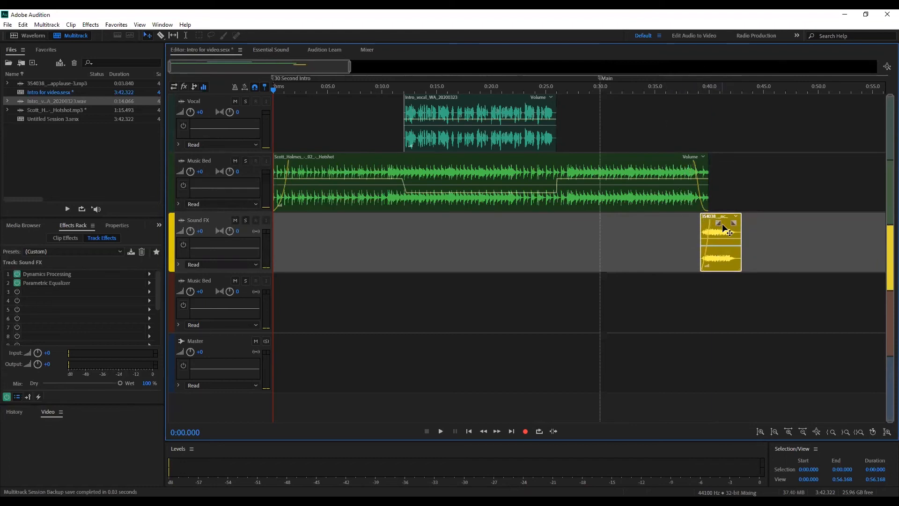
pyautogui.moveTo(725, 220); pyautogui.dragTo(734, 221)
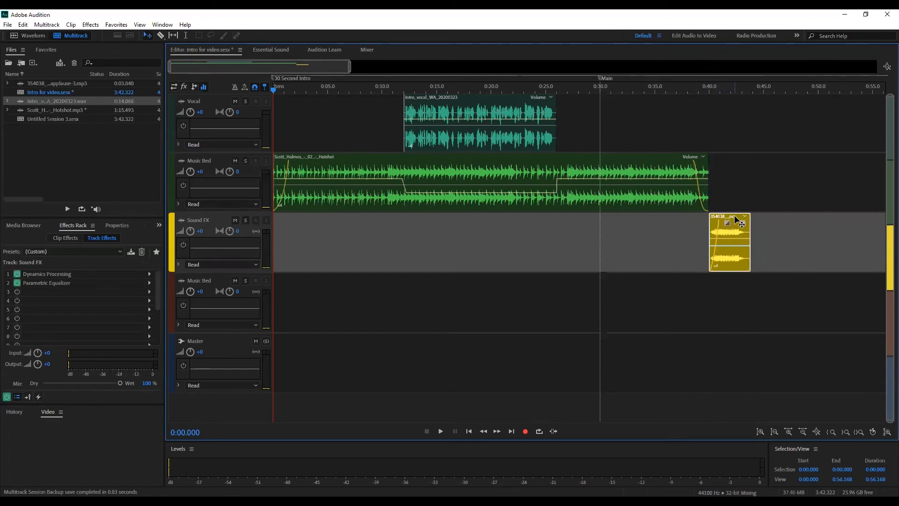
pyautogui.moveTo(739, 216)
pyautogui.mouseDown()
pyautogui.moveTo(741, 208)
pyautogui.moveTo(743, 221)
pyautogui.mouseUp()
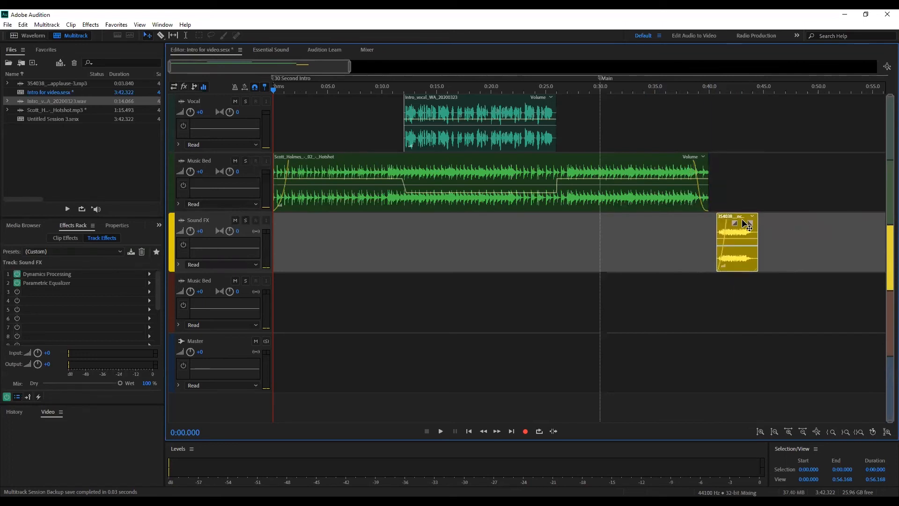
# - Overlap the applause clip with the music's last two seconds on the Music Bed track, and play the crossfade from 0:37.016
pyautogui.moveTo(743, 220); pyautogui.dragTo(712, 192)
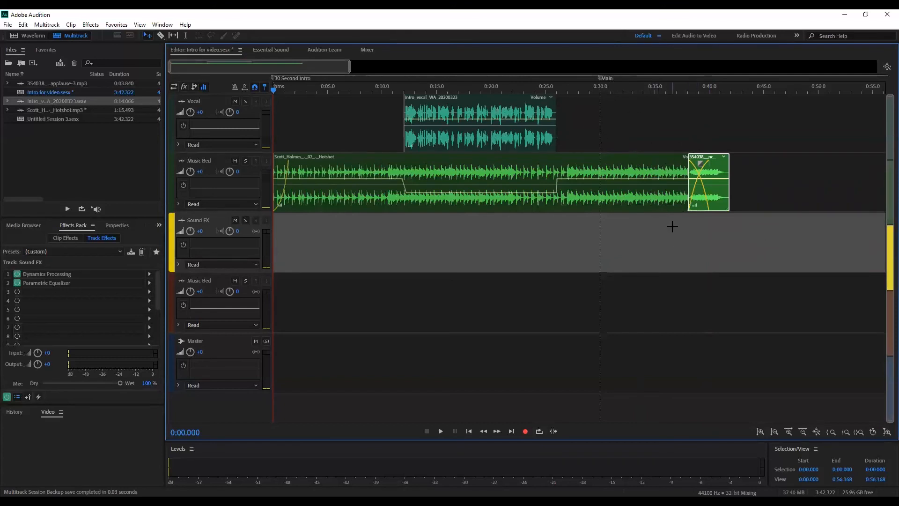
pyautogui.press('space')
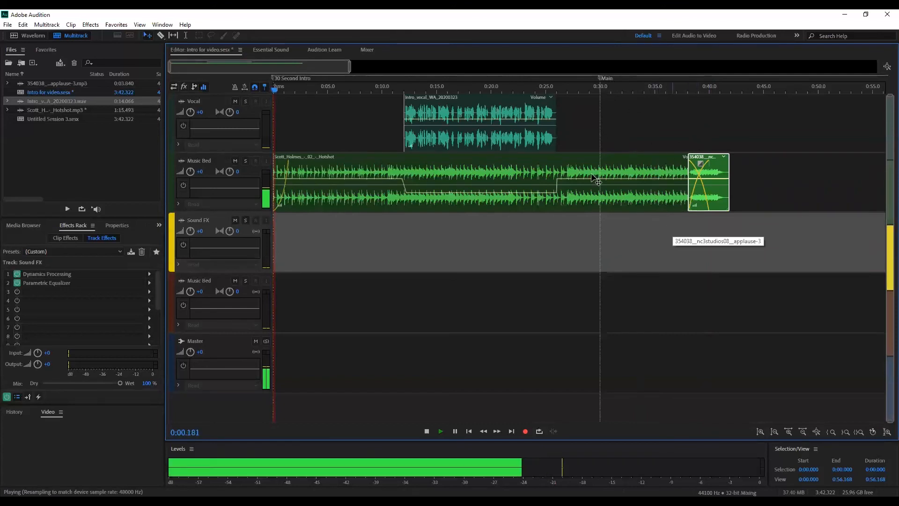
pyautogui.moveTo(281, 90); pyautogui.dragTo(536, 99)
pyautogui.press('space')
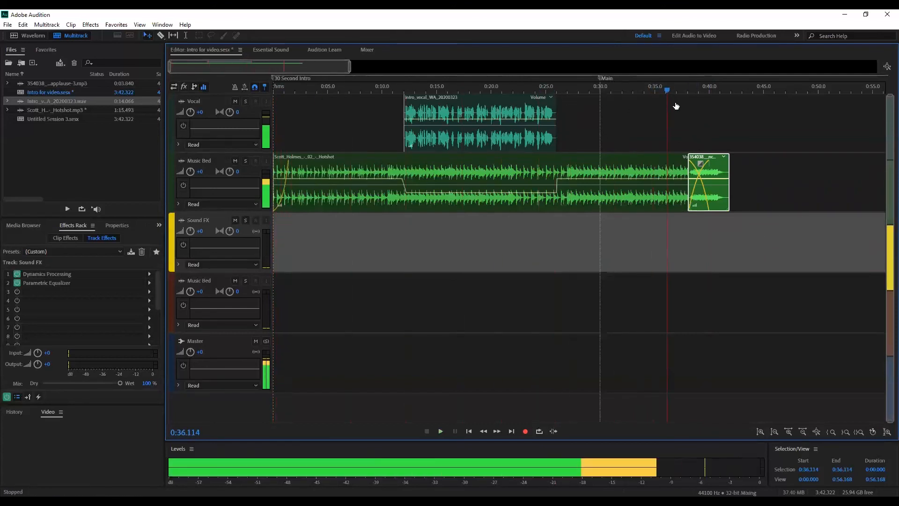
pyautogui.click(677, 106)
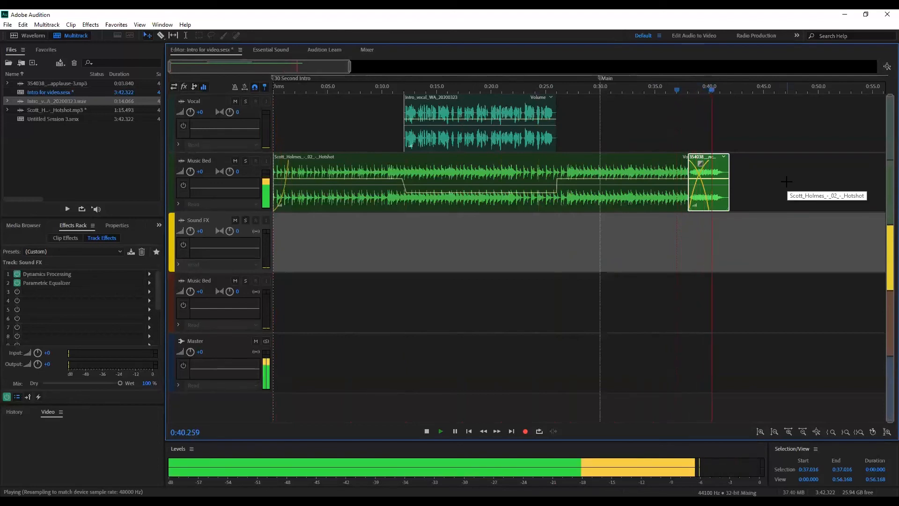
pyautogui.press('space')
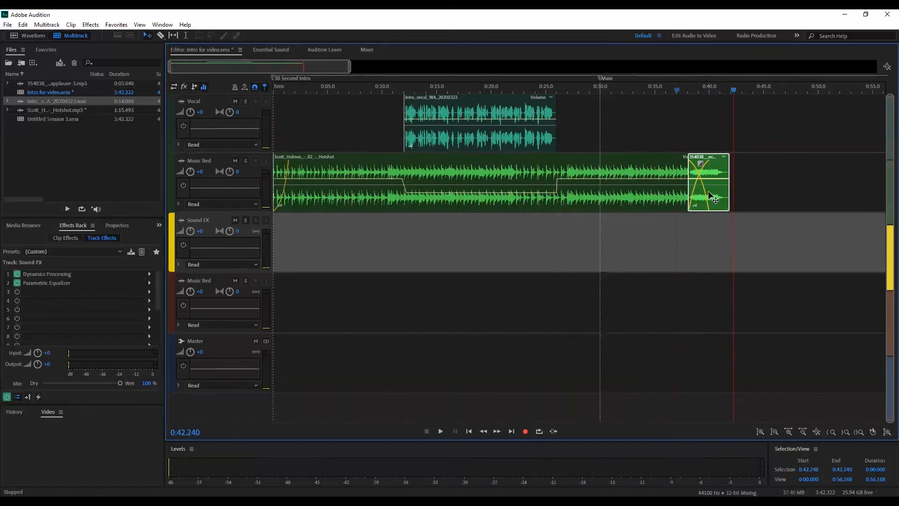
# - Return the applause clip to the Sound FX track, and crossfade it into the music's end on the Music Bed track from about 0:37.5
pyautogui.moveTo(717, 169); pyautogui.dragTo(733, 223)
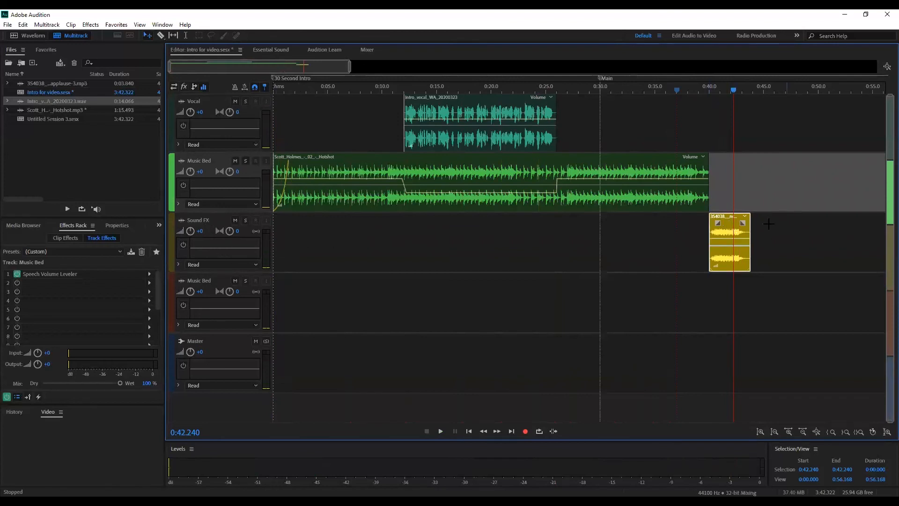
pyautogui.click(731, 219)
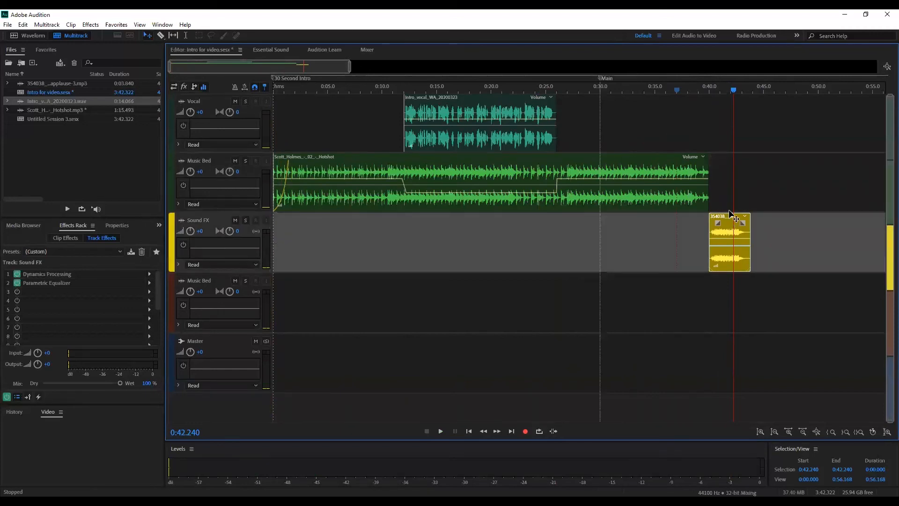
pyautogui.moveTo(731, 219); pyautogui.dragTo(705, 199)
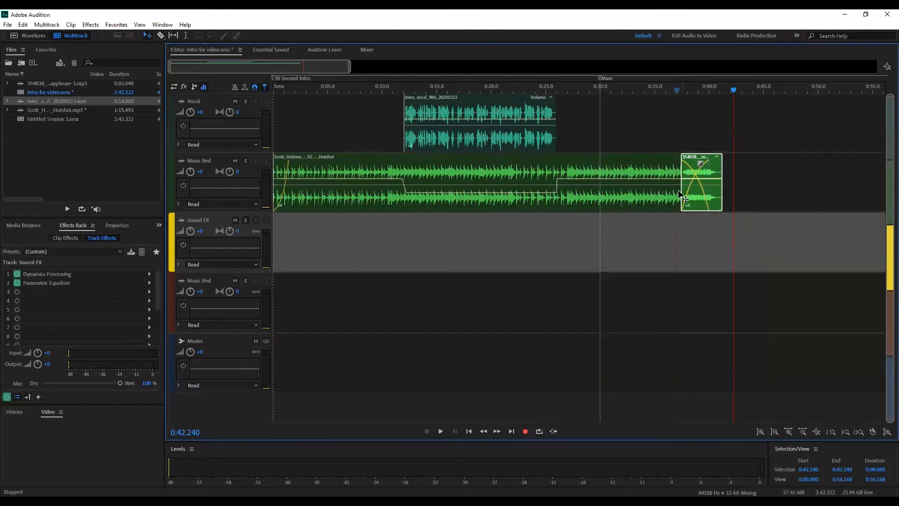
pyautogui.click(706, 159)
pyautogui.moveTo(705, 156)
pyautogui.mouseDown()
pyautogui.moveTo(694, 157)
pyautogui.moveTo(715, 157)
pyautogui.moveTo(706, 156)
pyautogui.mouseUp()
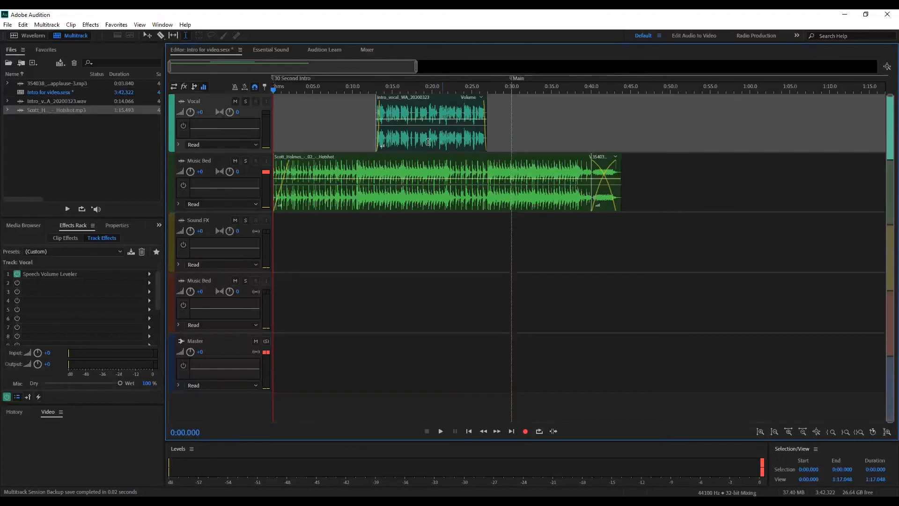
# - Look at the options for mixing the session down to a new file, and leave them without choosing one
pyautogui.click(50, 26)
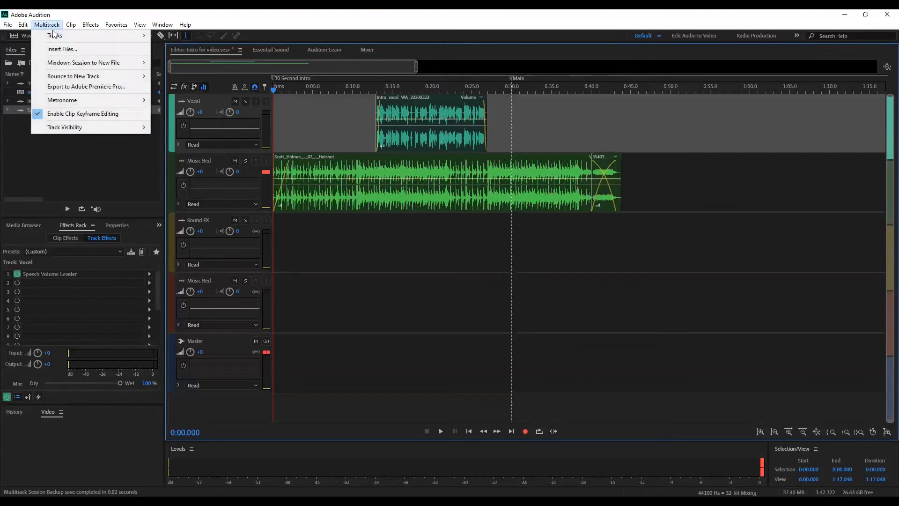
pyautogui.moveTo(59, 64)
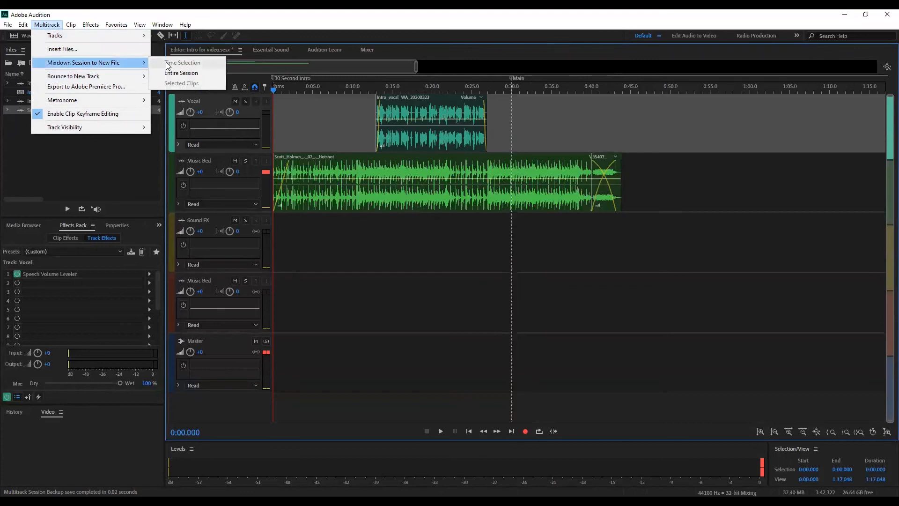
pyautogui.click(255, 97)
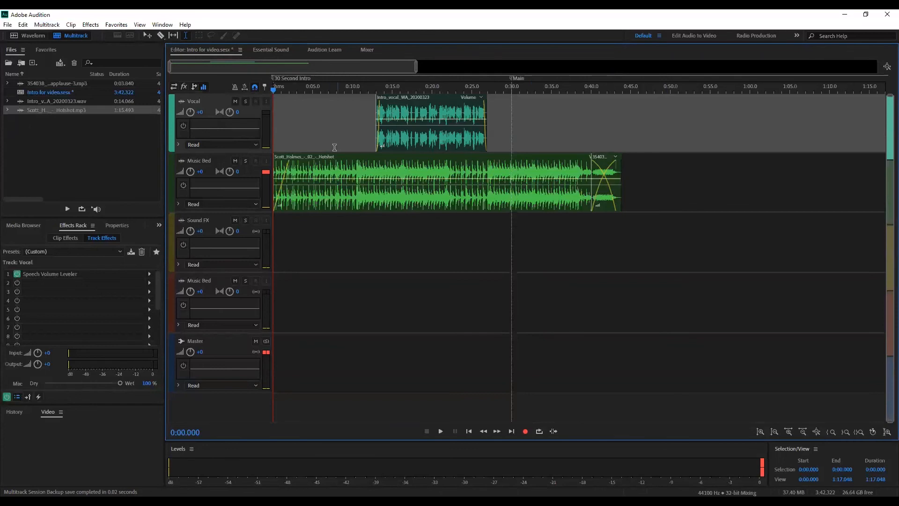
pyautogui.moveTo(350, 156); pyautogui.dragTo(341, 156)
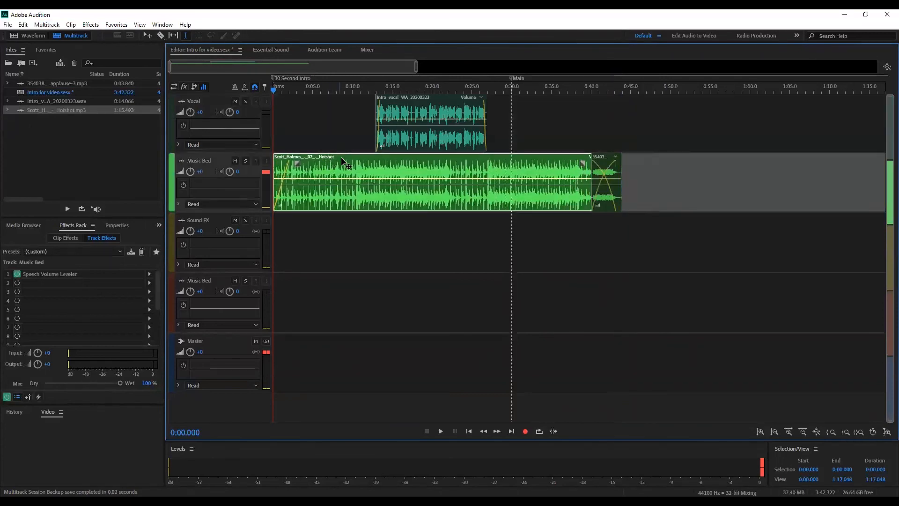
pyautogui.moveTo(338, 122); pyautogui.dragTo(413, 125)
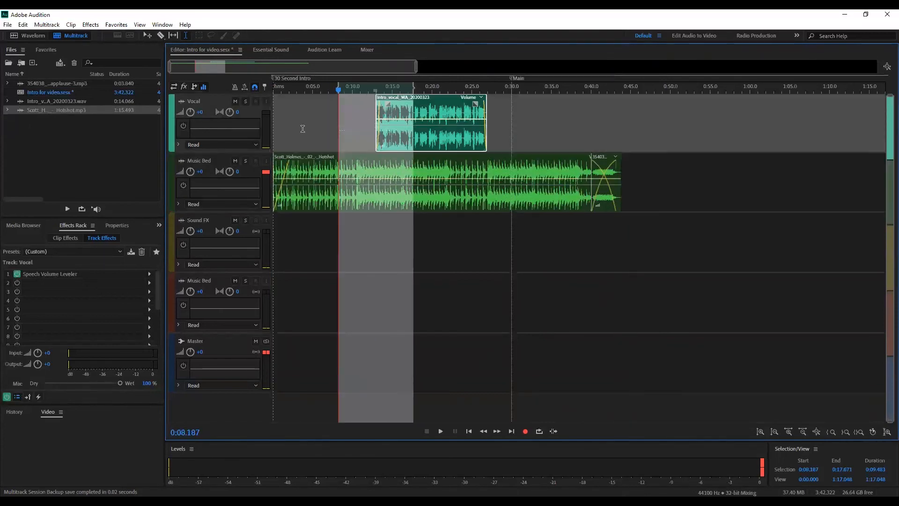
pyautogui.click(313, 88)
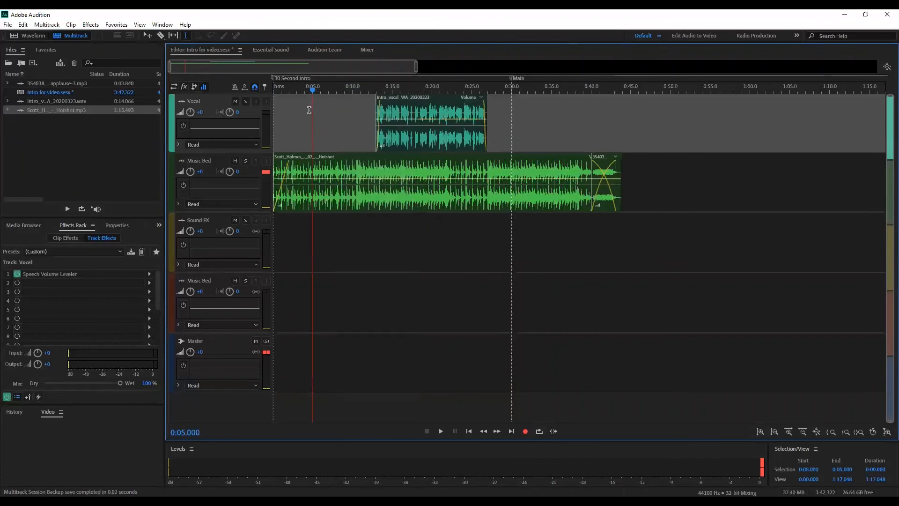
pyautogui.moveTo(313, 89); pyautogui.dragTo(219, 86)
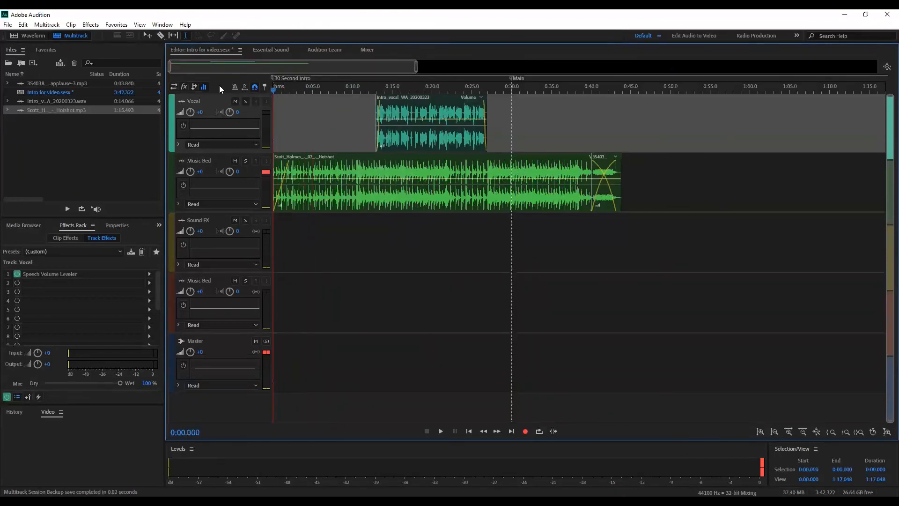
# - Mix the entire multitrack session down to a new file, and lower the overall volume of the resulting waveform
pyautogui.click(42, 26)
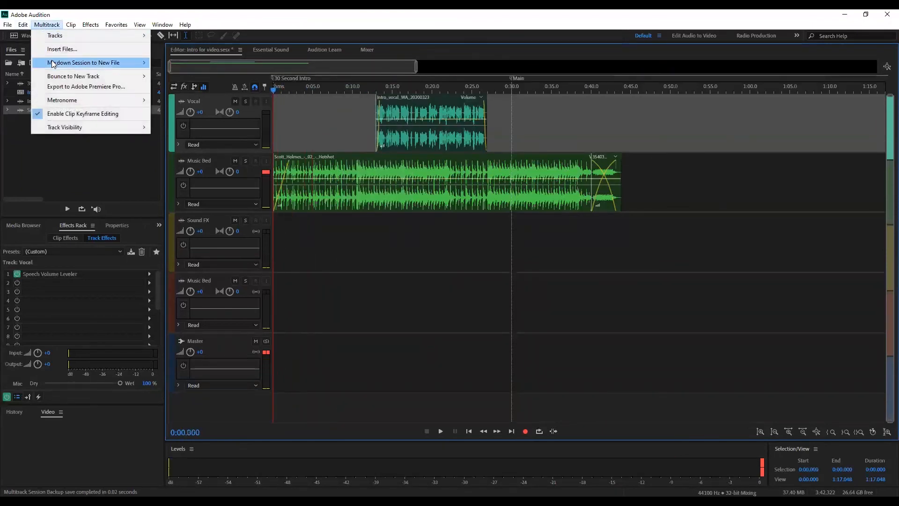
pyautogui.moveTo(101, 64)
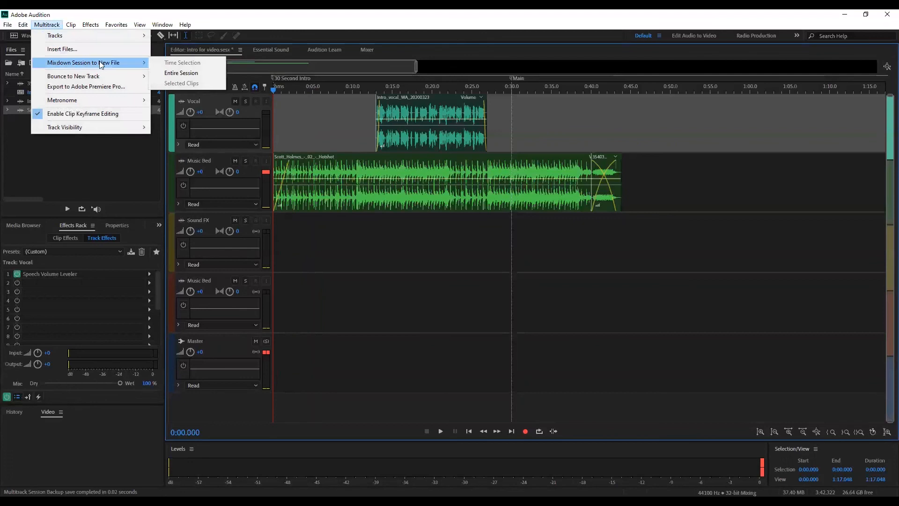
pyautogui.click(183, 74)
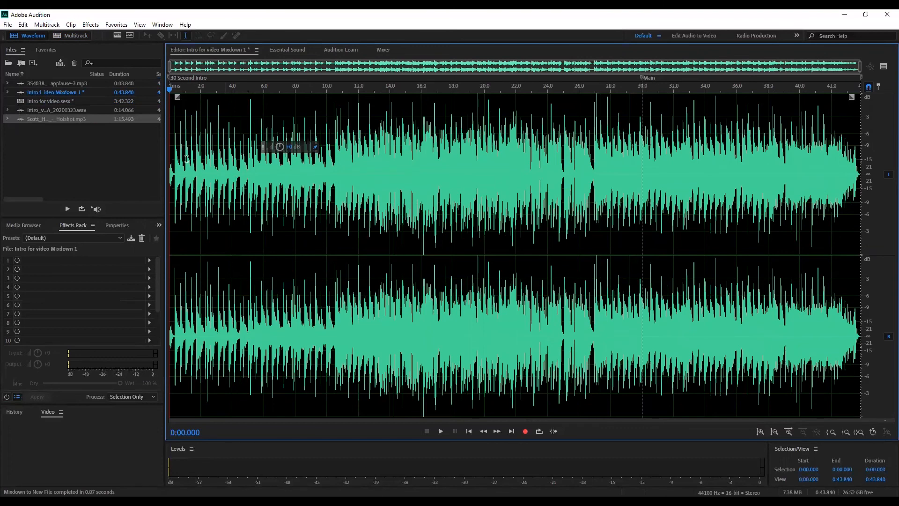
pyautogui.moveTo(280, 148); pyautogui.dragTo(267, 148)
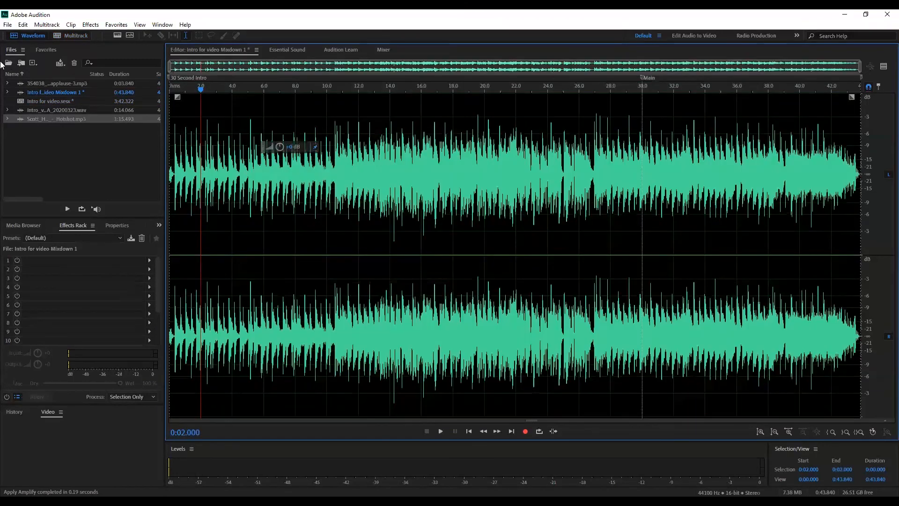
pyautogui.click(7, 24)
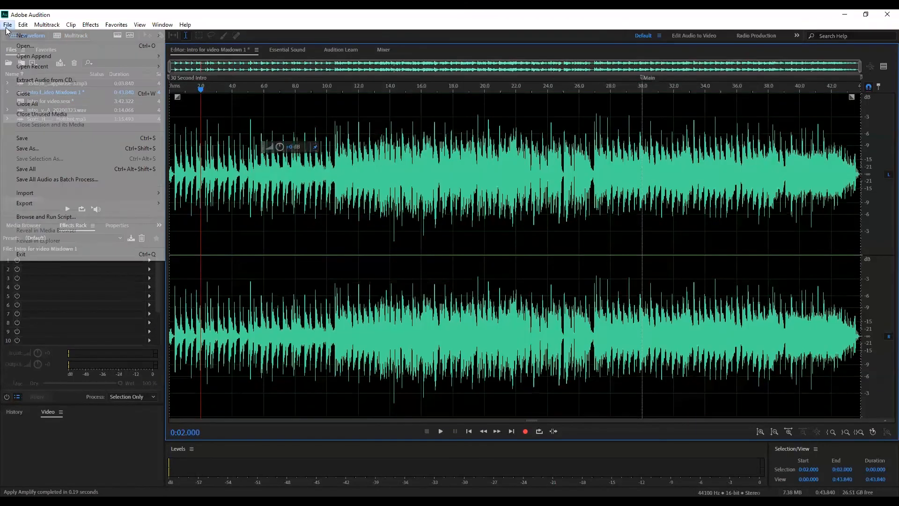
pyautogui.click(22, 143)
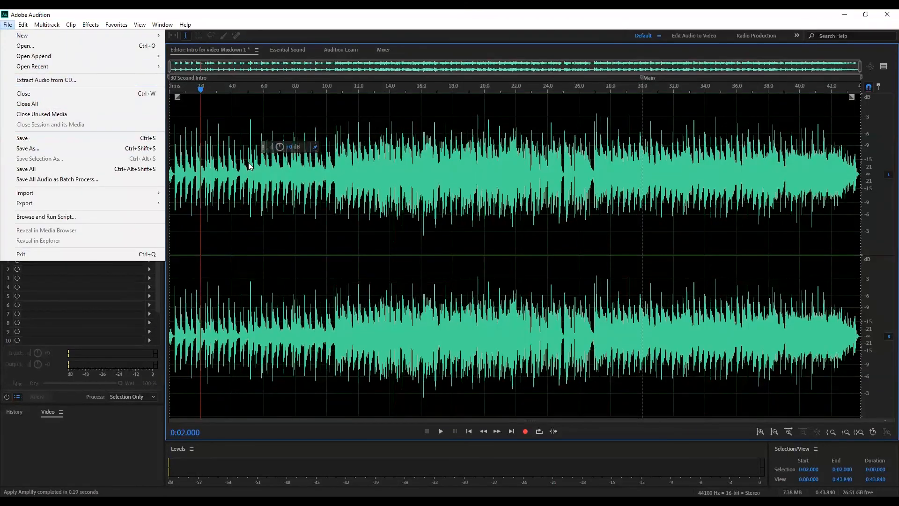
pyautogui.click(232, 90)
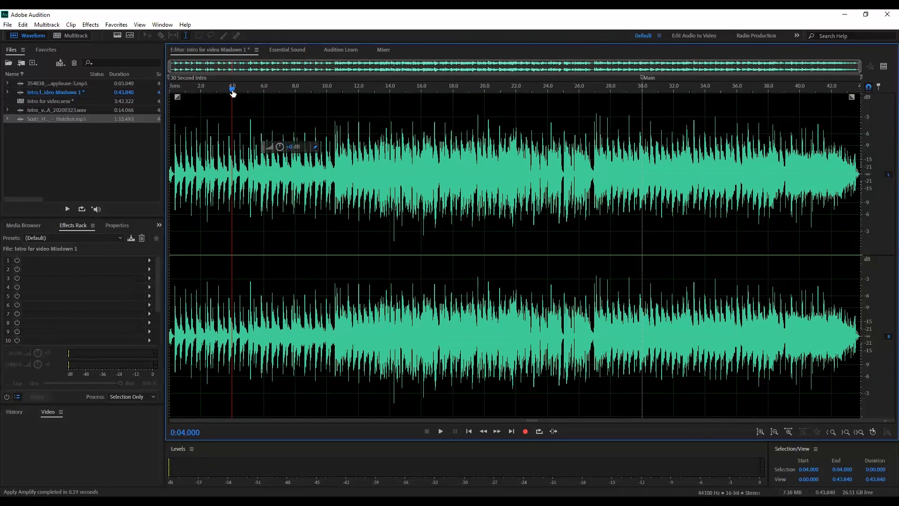
# - Start exporting the mixdown as a file named Intro for video Mixdown 1.mp3, with MP3 Audio as the format
pyautogui.click(7, 25)
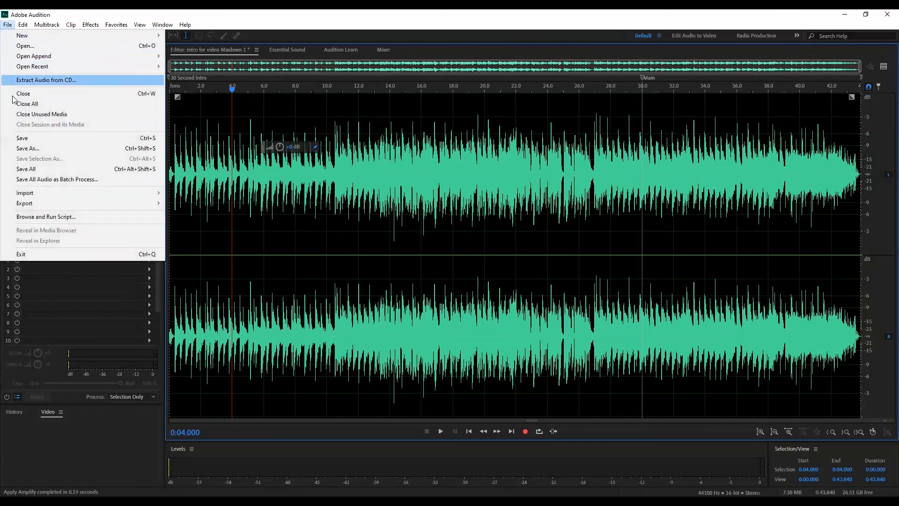
pyautogui.moveTo(27, 206)
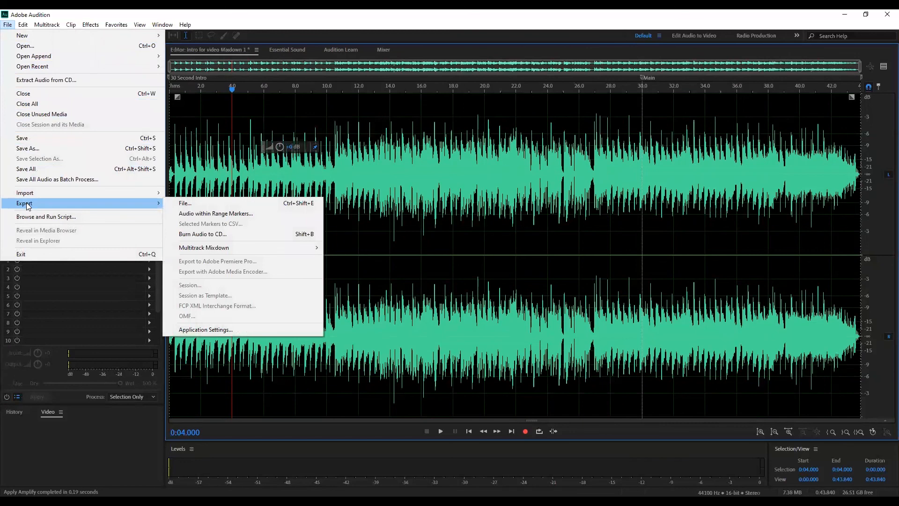
pyautogui.click(183, 203)
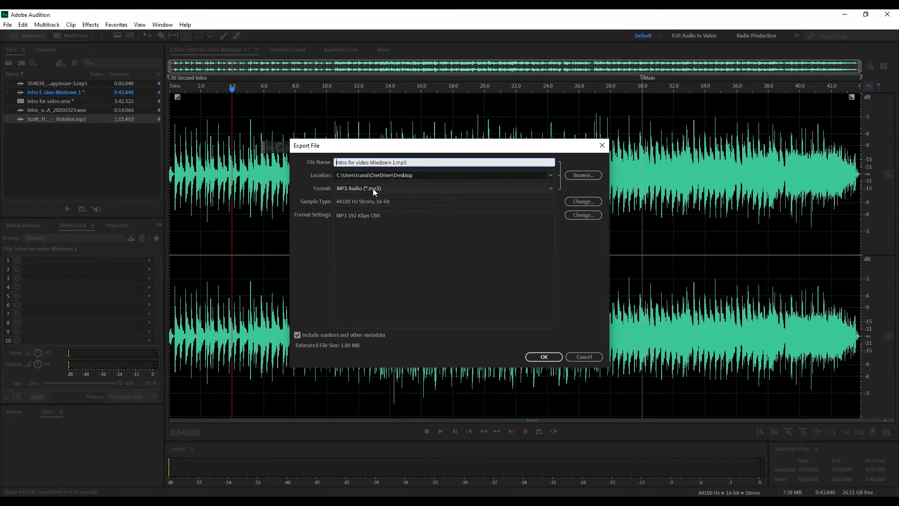
pyautogui.click(348, 188)
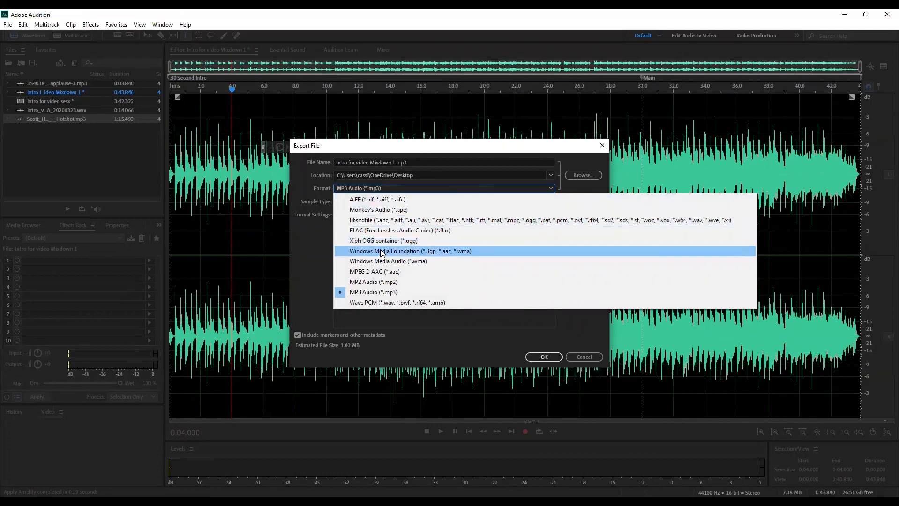
pyautogui.click(363, 293)
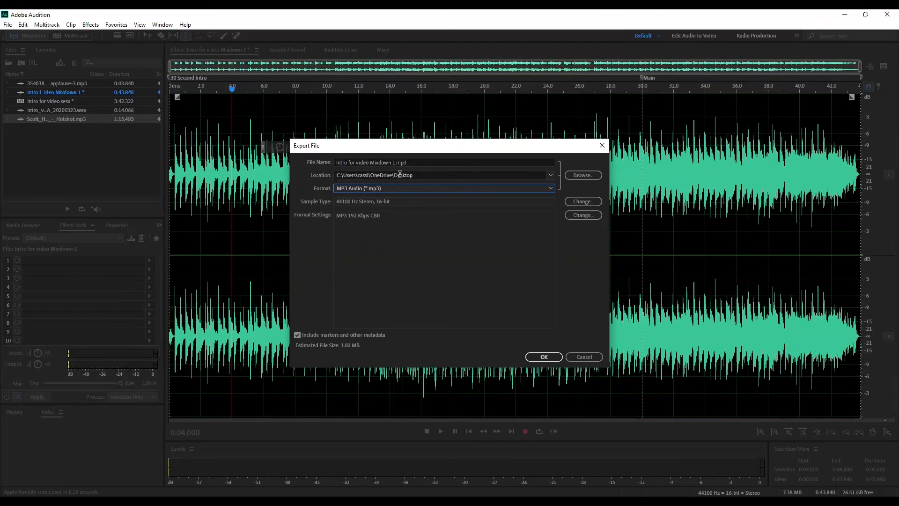
# - Check the Desktop as the save location and export the mixdown there, overwriting the existing Intro for video Mixdown 1.mp3
pyautogui.click(575, 175)
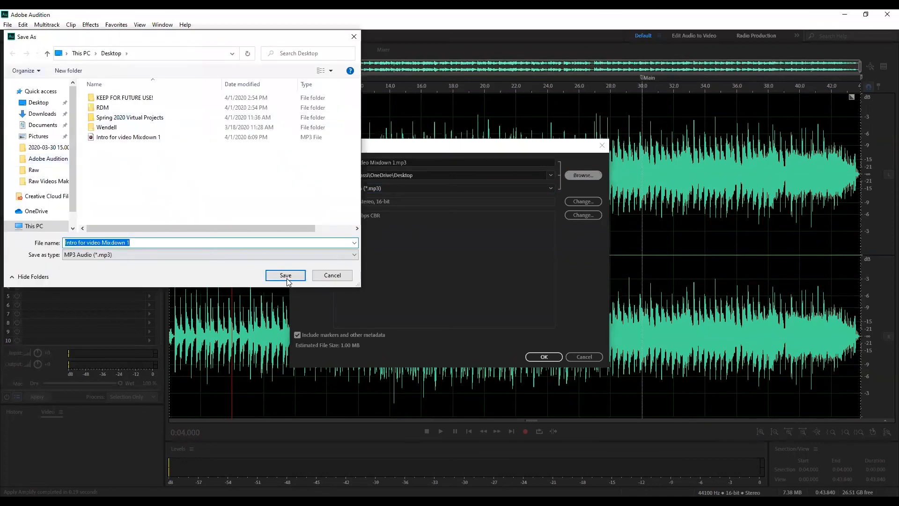
pyautogui.click(315, 277)
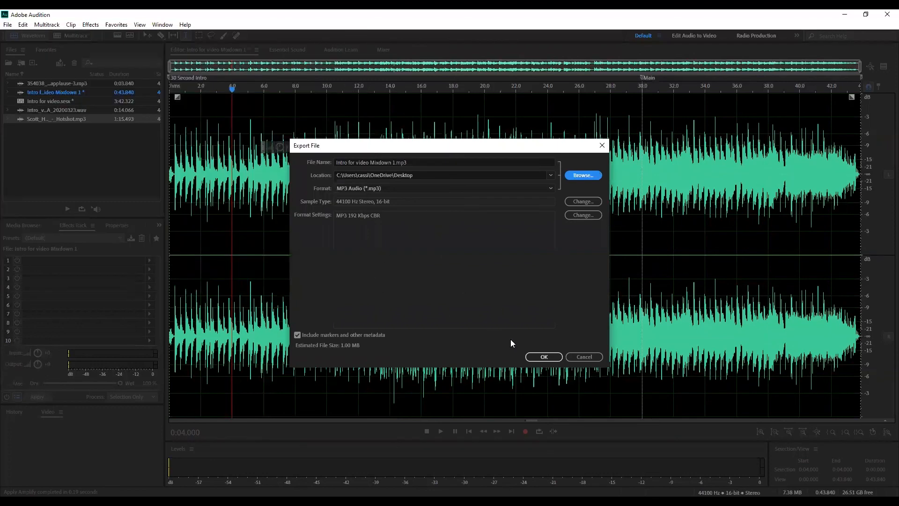
pyautogui.click(543, 357)
pyautogui.click(499, 271)
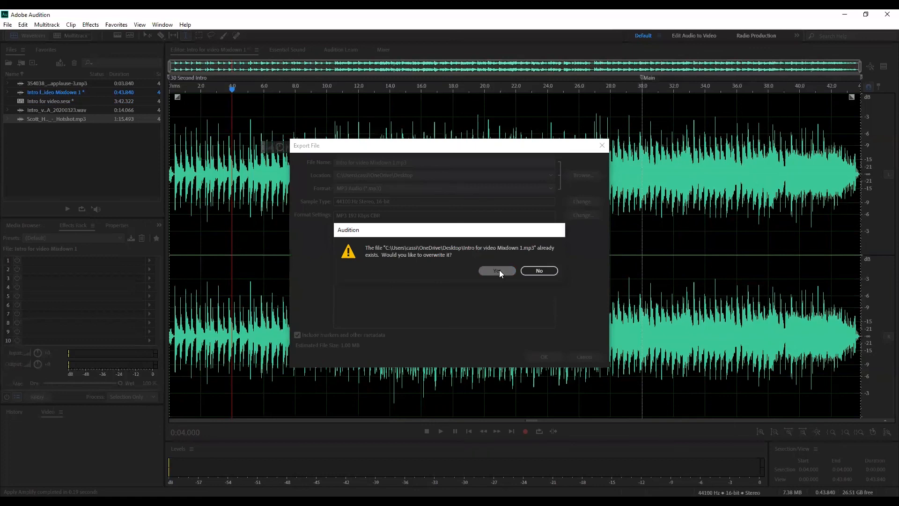
pyautogui.press('Return')
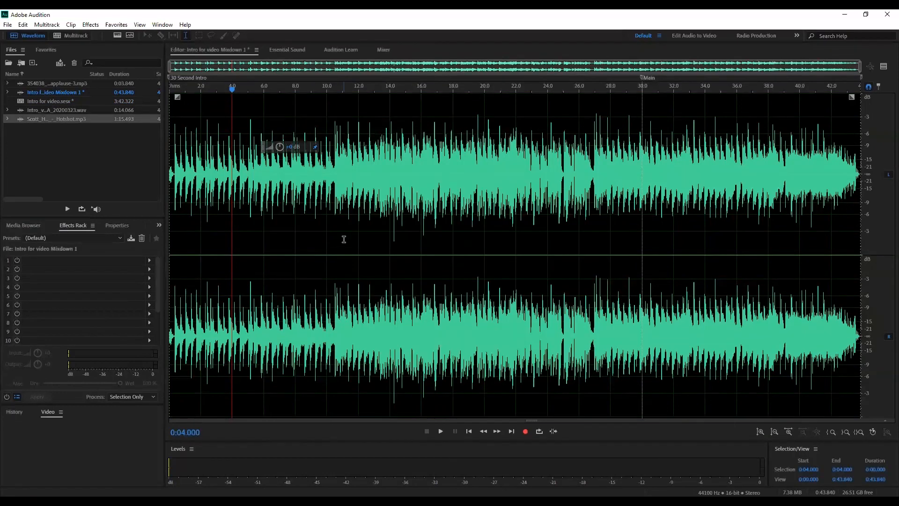